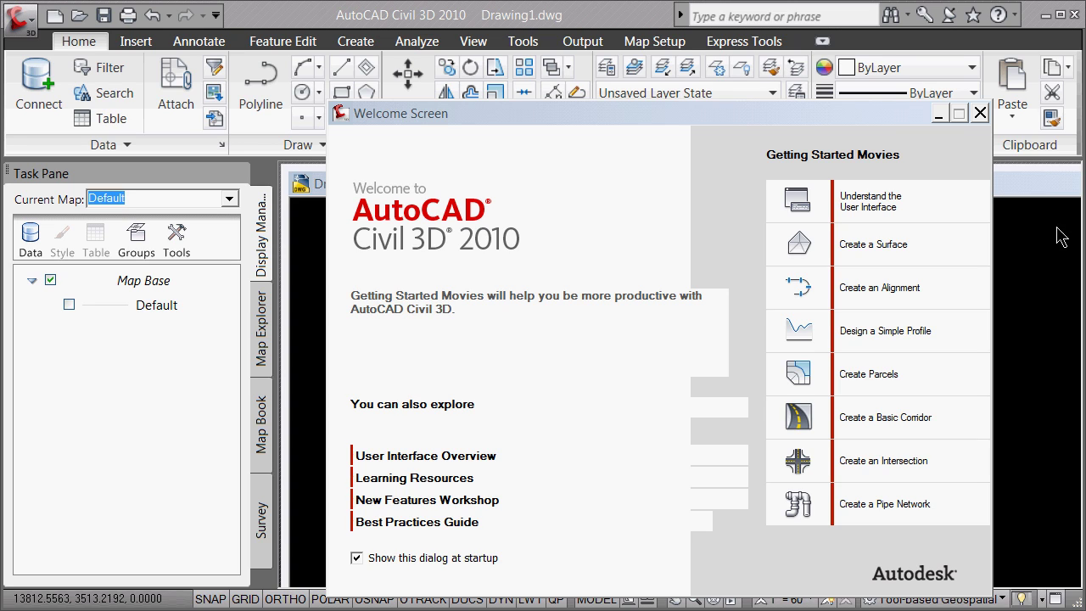
Close the Welcome Screen to reveal the empty Drawing1 drawing.
left_click(980, 114)
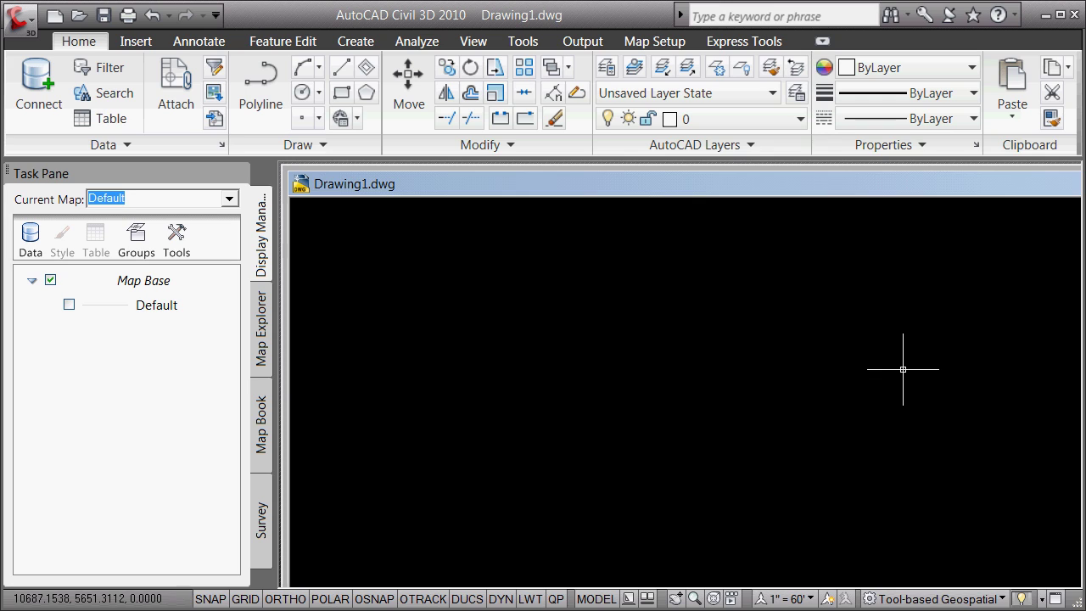
Switch the workspace to Civil 3D and open the Application menu.
left_click(1001, 599)
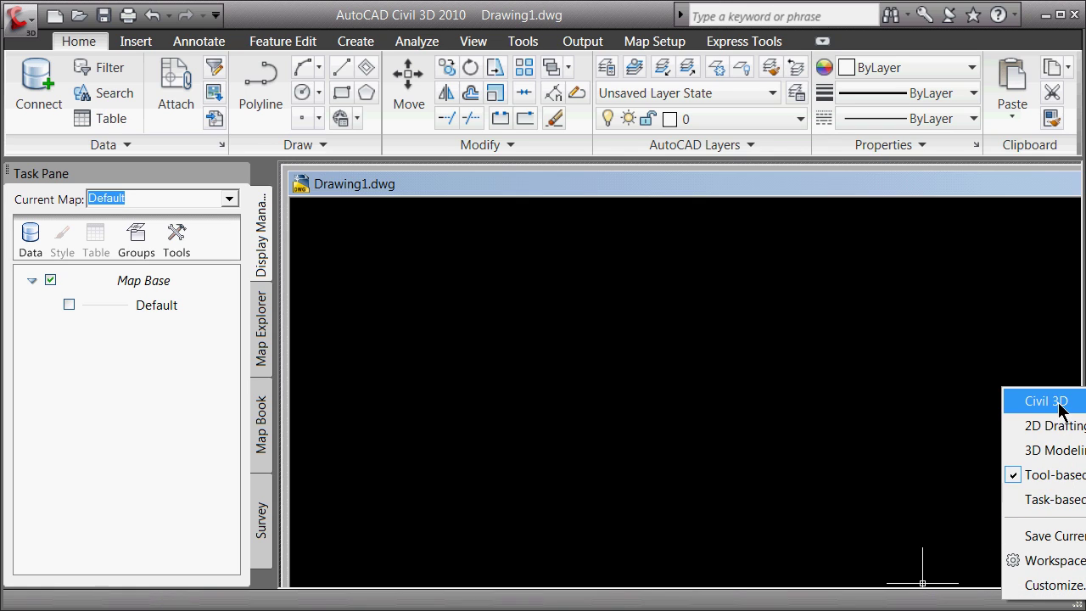
left_click(1044, 401)
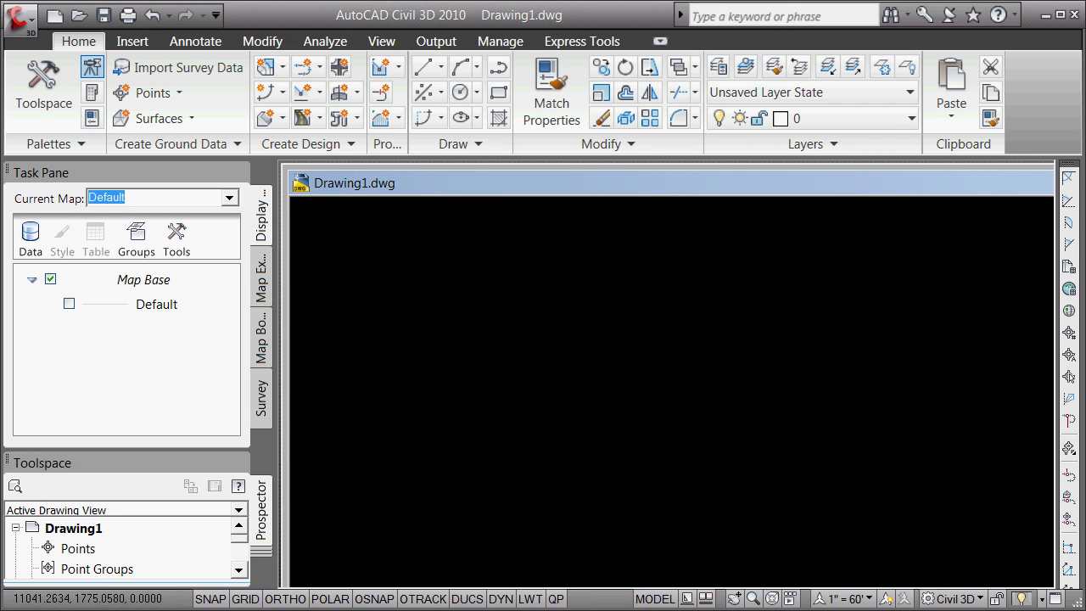
left_click(29, 21)
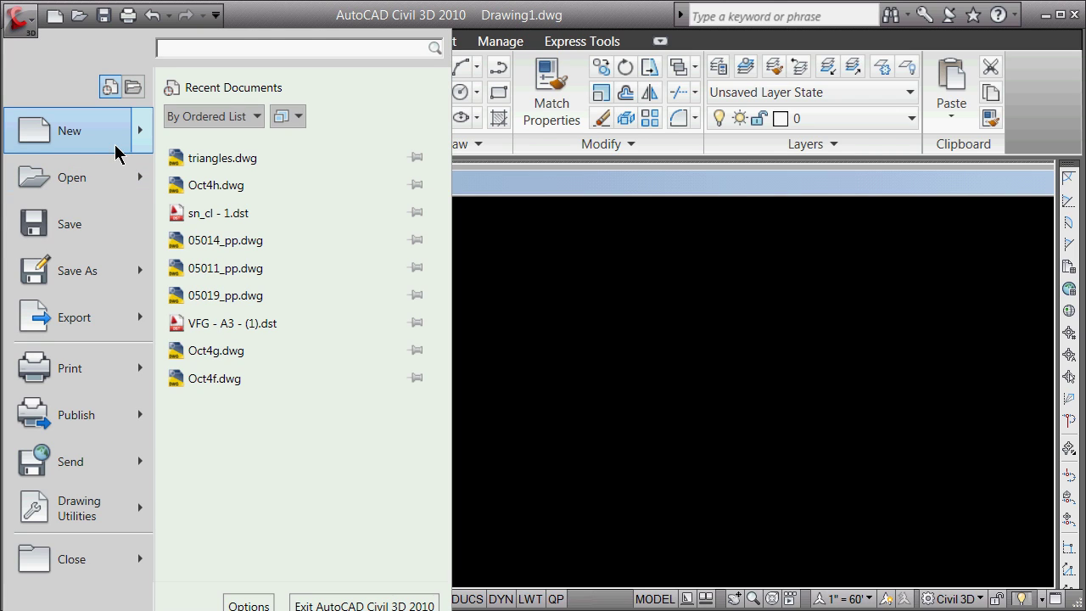
Create a new drawing from Documents\WDOTC3\Template\wisdot10.dwt, skipping the missing shape file.
mouse_move(127, 140)
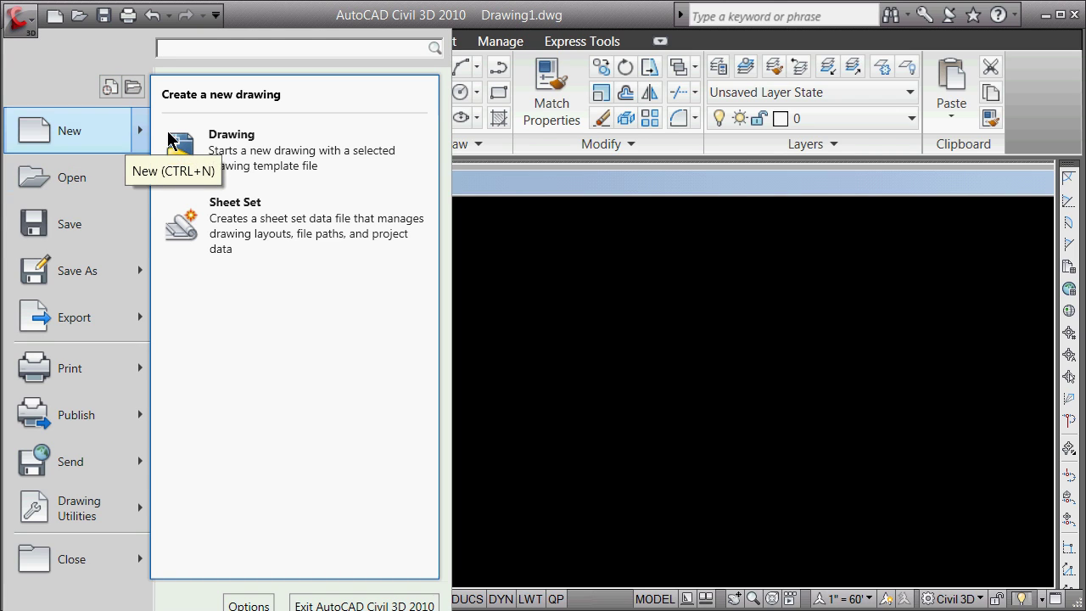
left_click(238, 158)
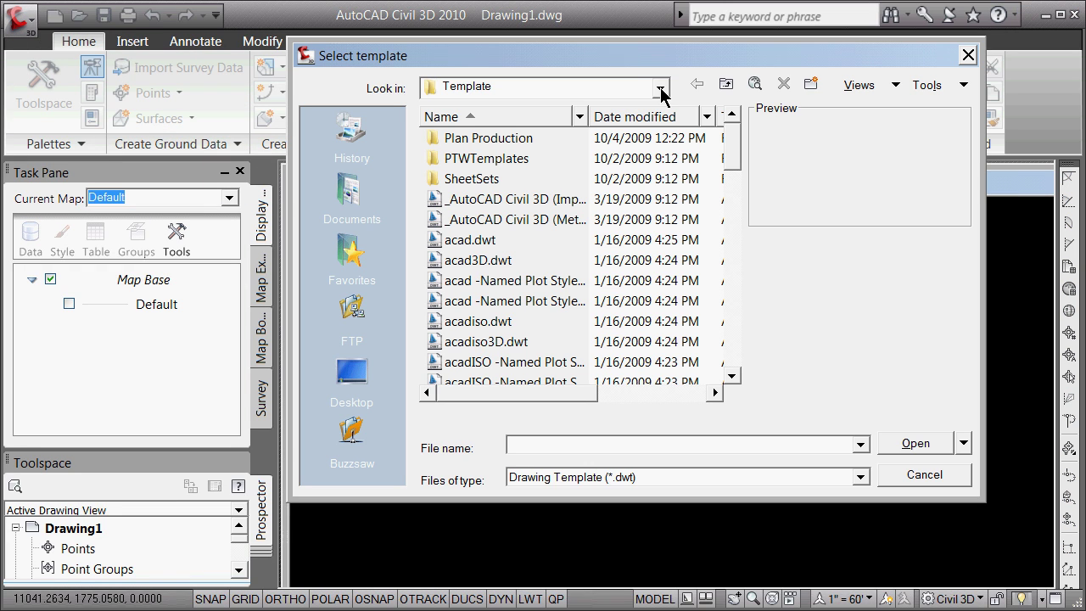
left_click(660, 89)
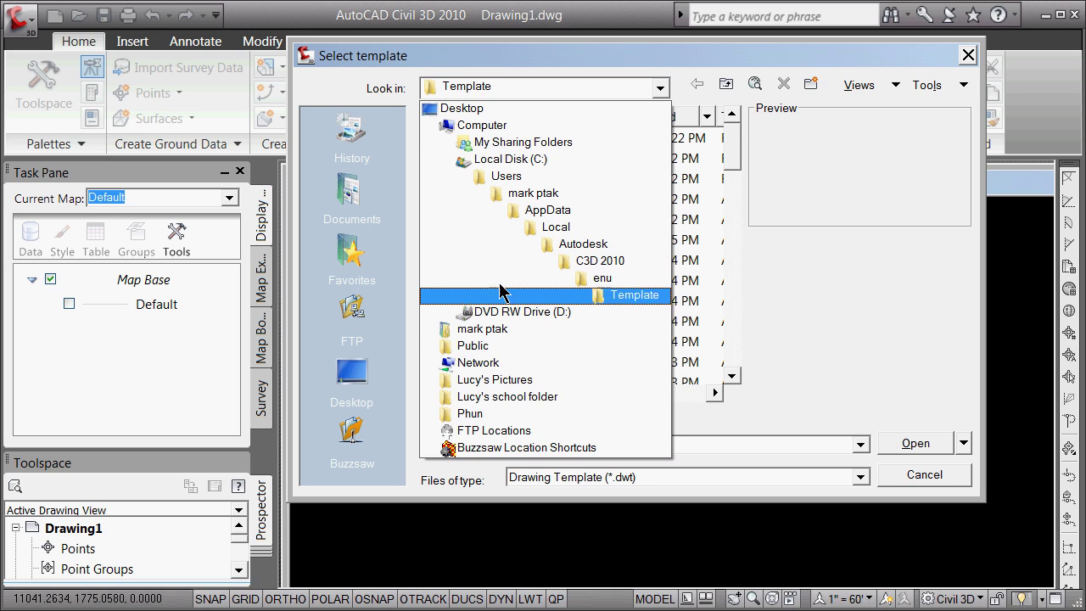
left_click(497, 329)
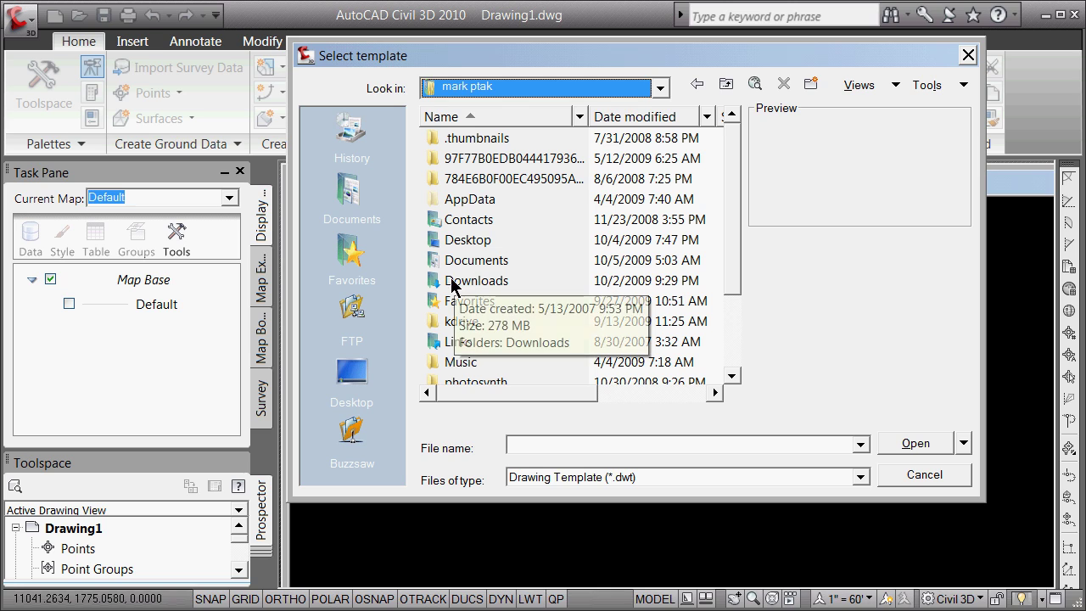
double_click(451, 262)
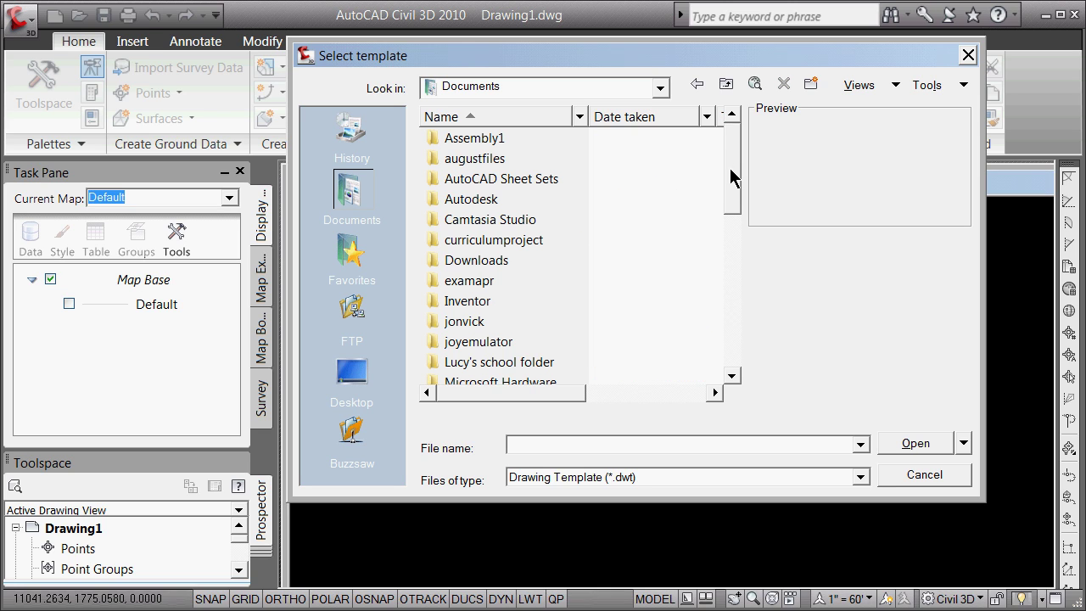
left_click_drag(732, 170, 752, 344)
double_click(455, 319)
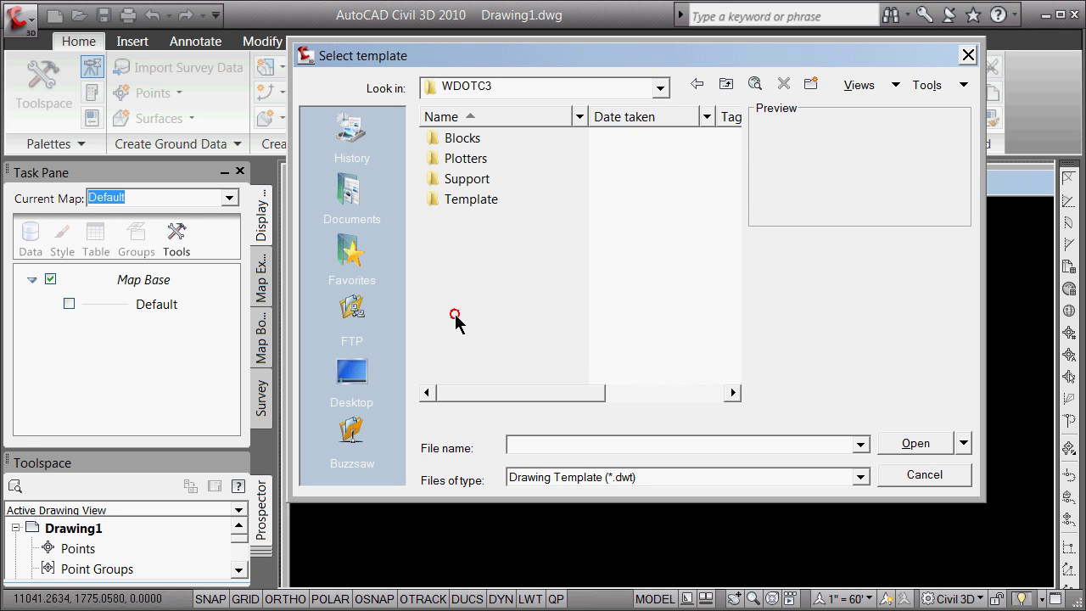
double_click(458, 198)
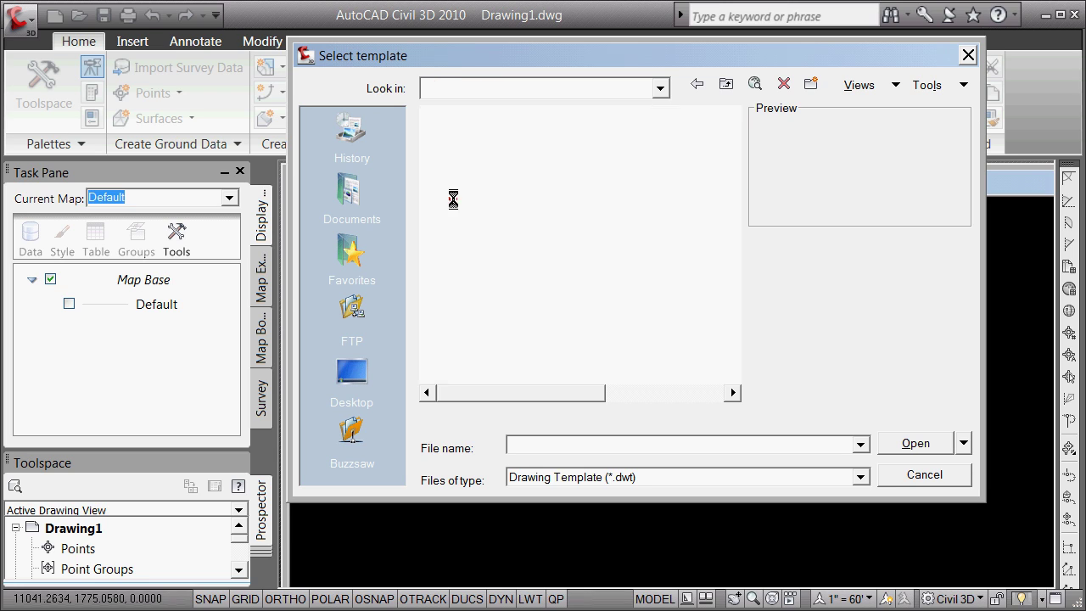
left_click(451, 160)
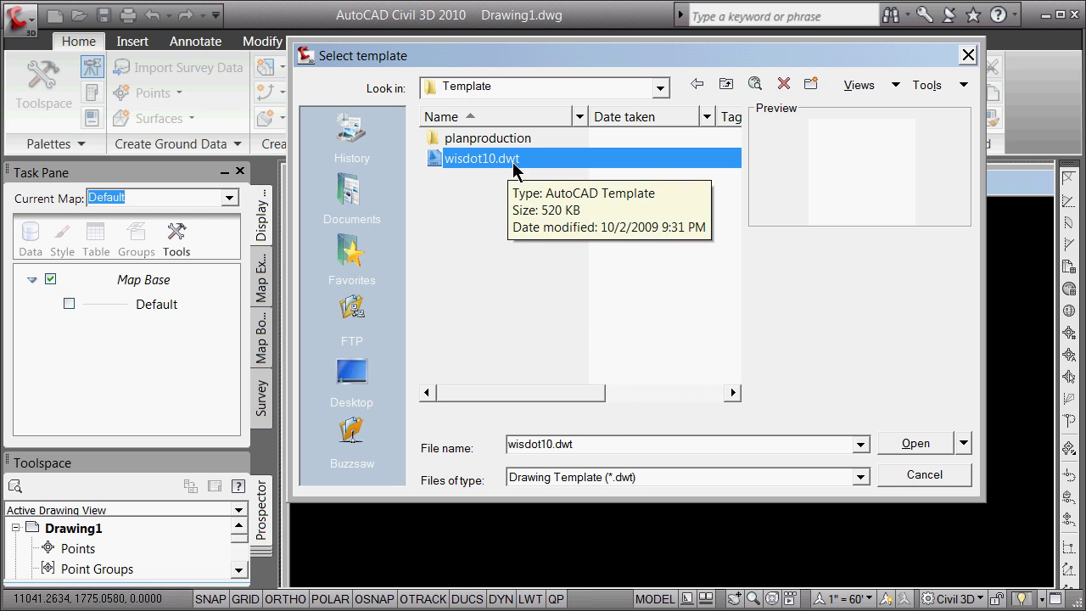
left_click(924, 449)
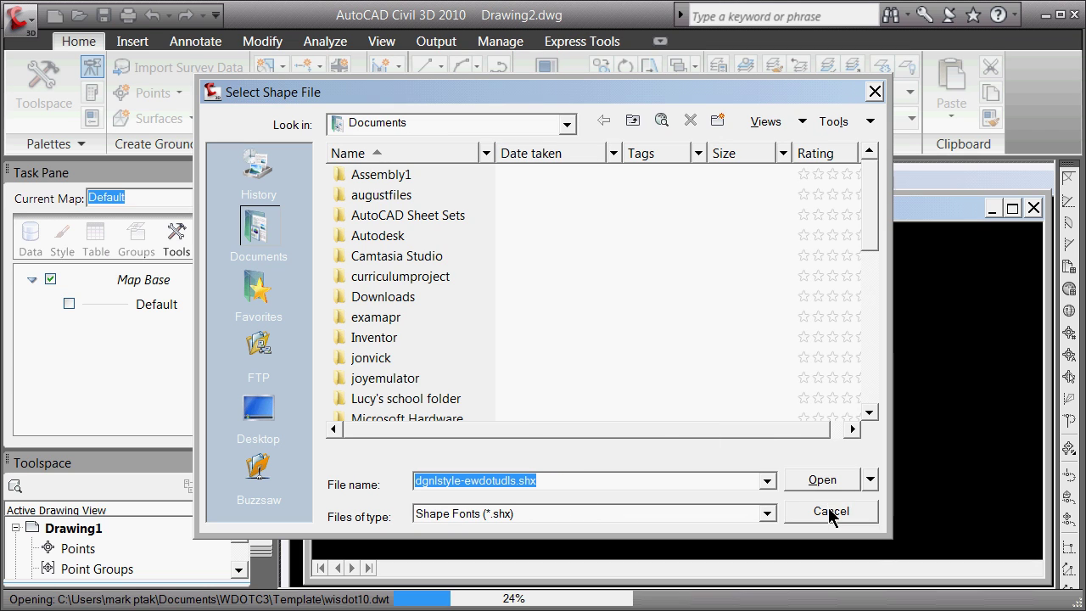
left_click(830, 511)
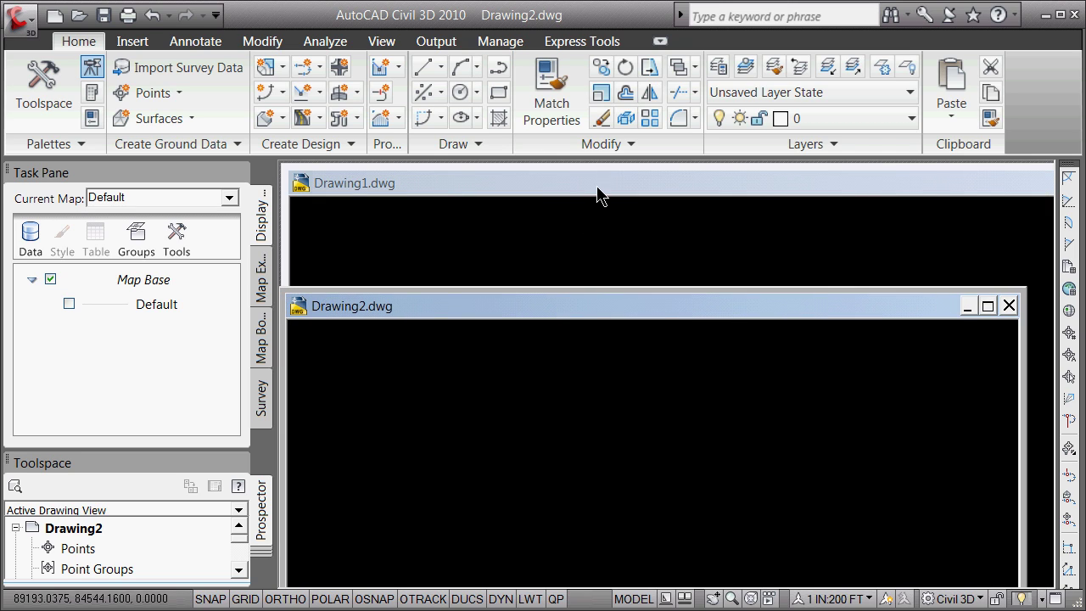
Close Drawing1 and maximize Drawing2 to fill the drawing area.
left_click(596, 192)
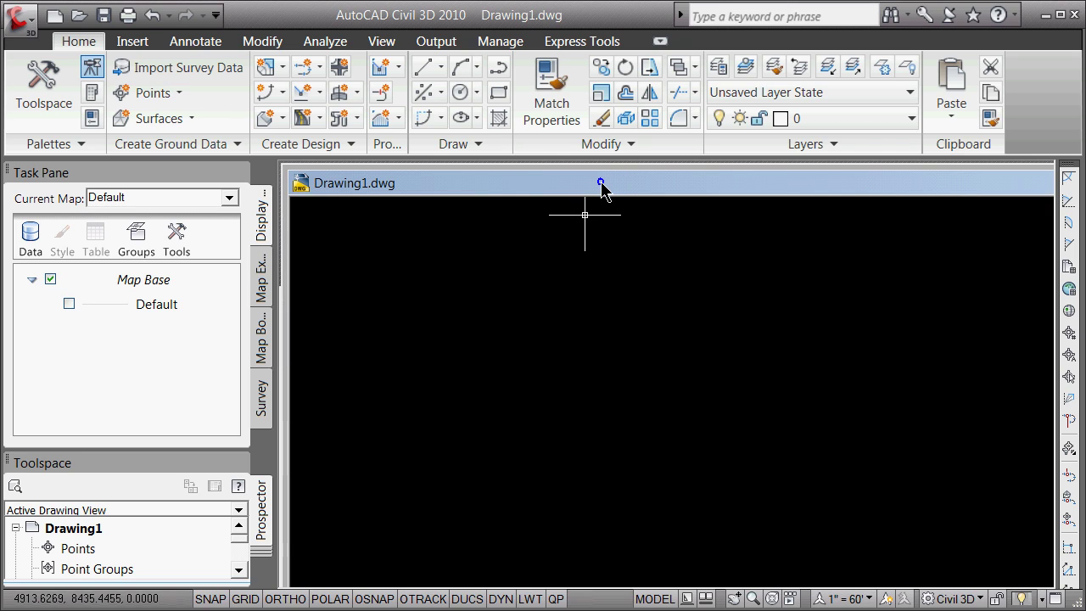
left_click_drag(594, 192, 603, 386)
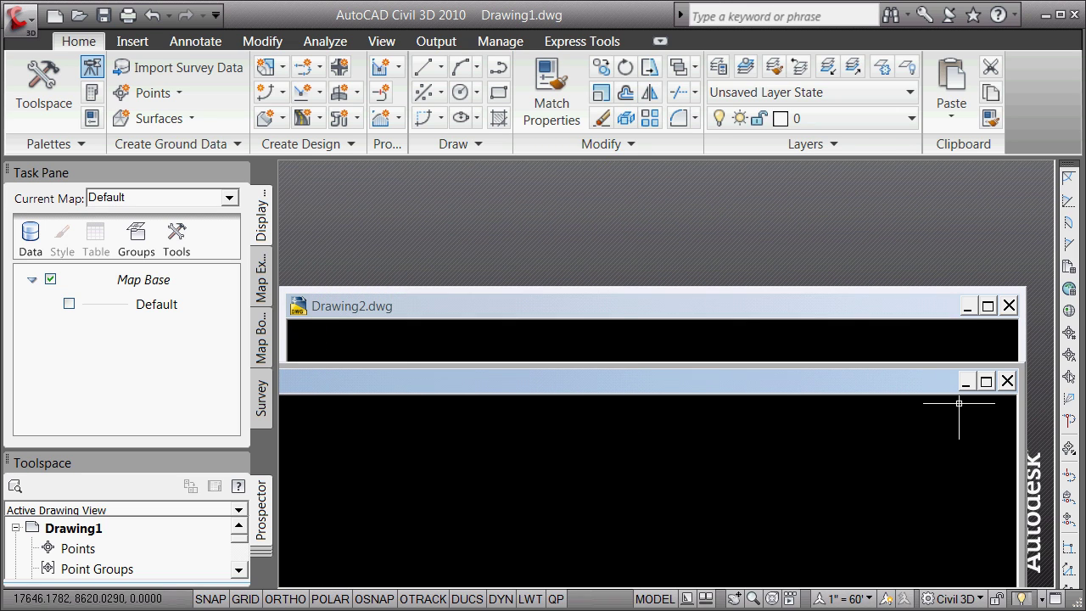
left_click(1007, 381)
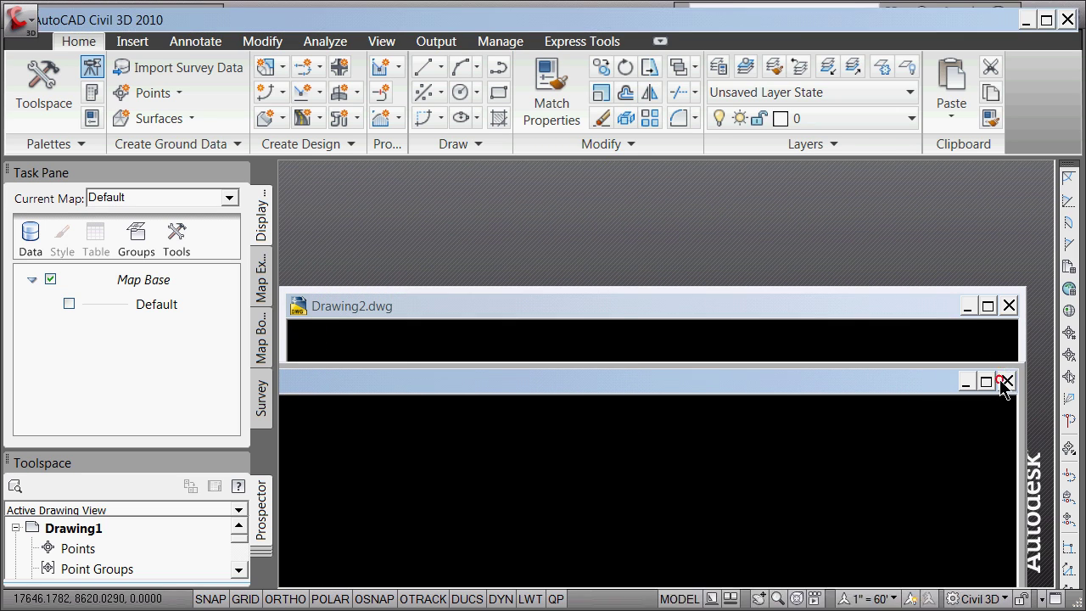
left_click(991, 308)
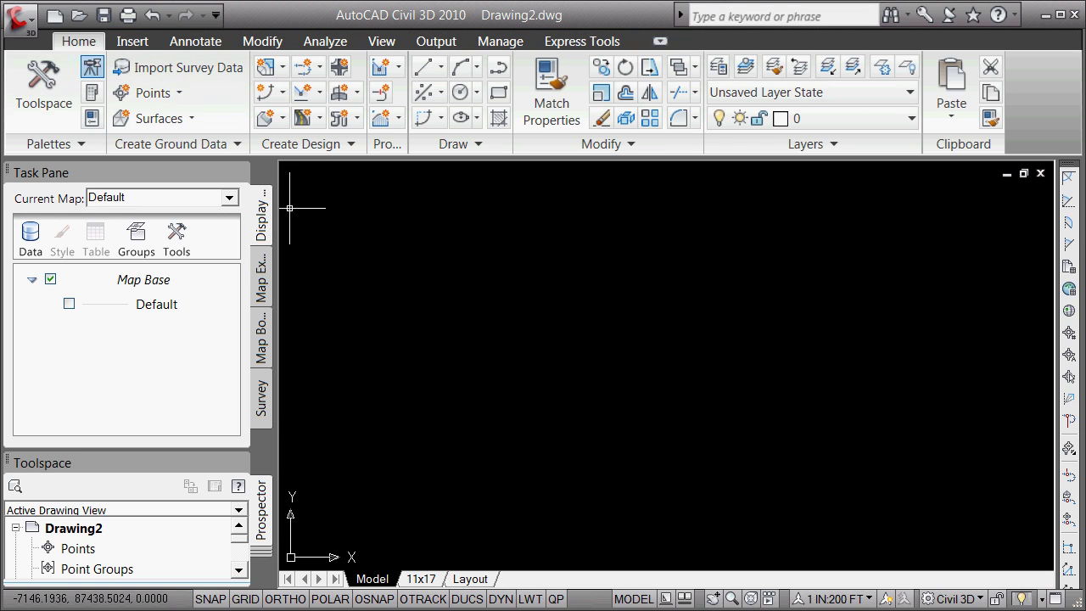
Start Save As a drawing and navigate to the New Folder (2) folder.
left_click(26, 29)
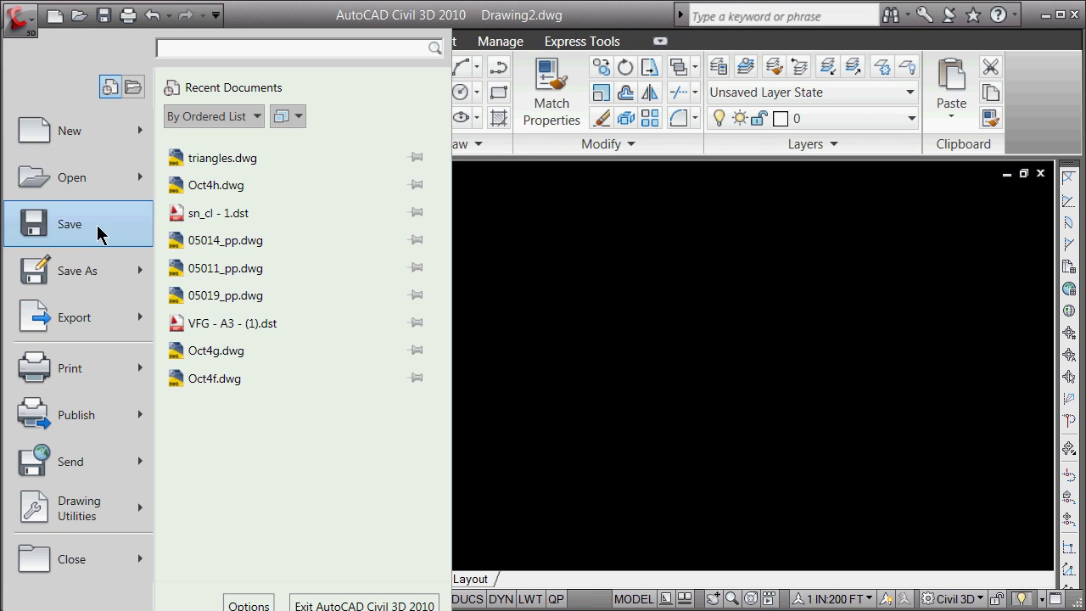
mouse_move(142, 274)
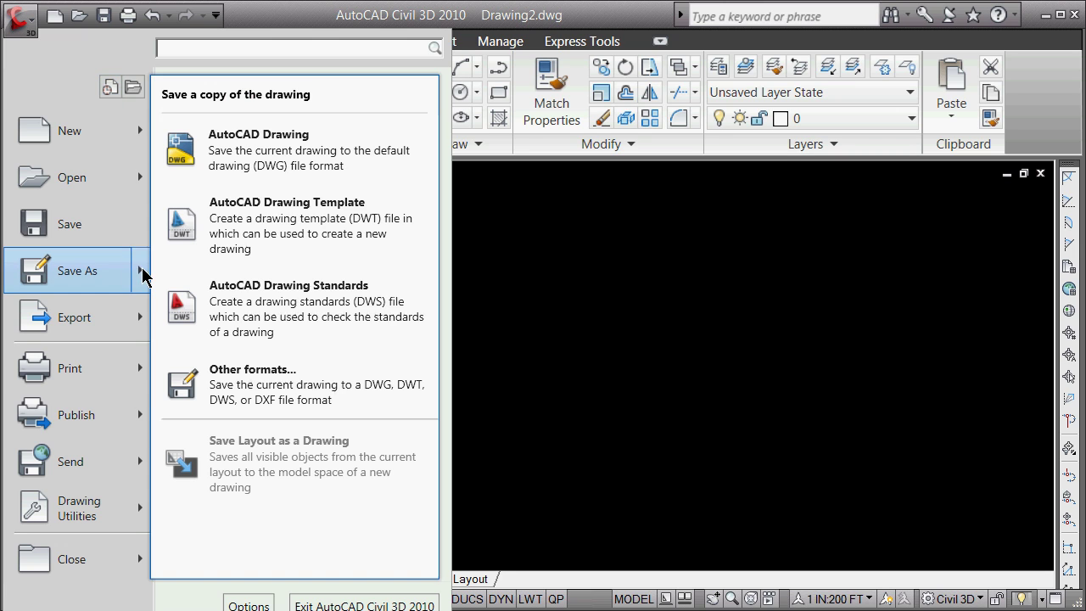
left_click(263, 163)
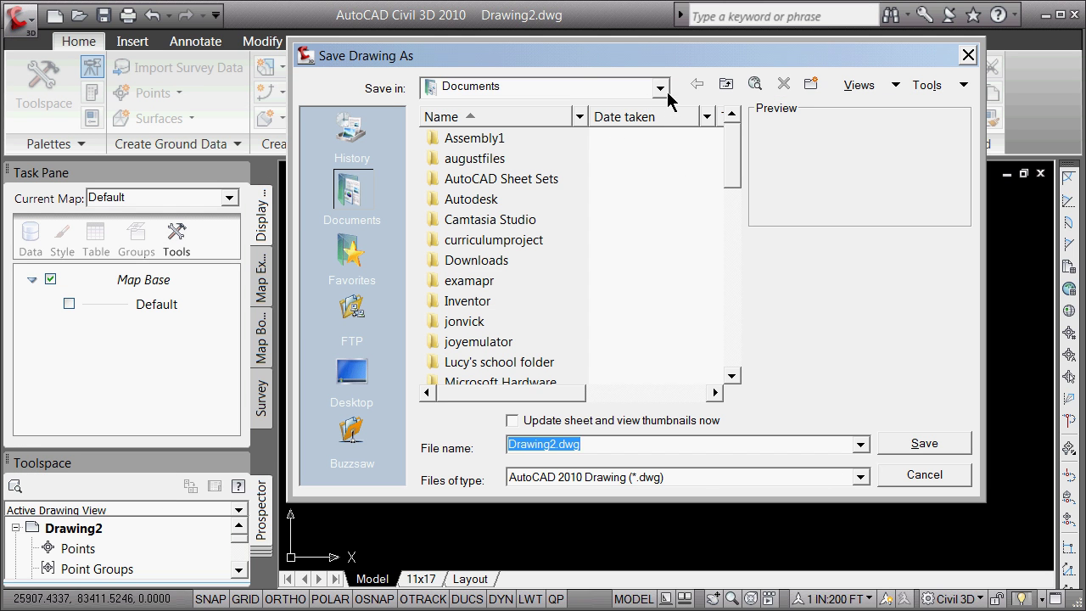
left_click_drag(732, 170, 704, 238)
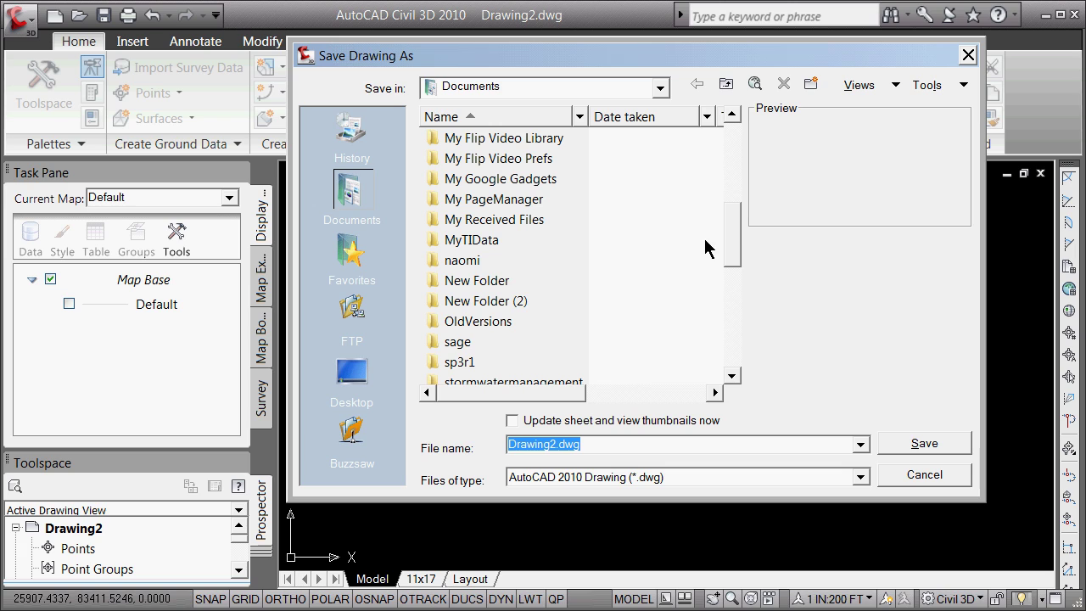
double_click(484, 281)
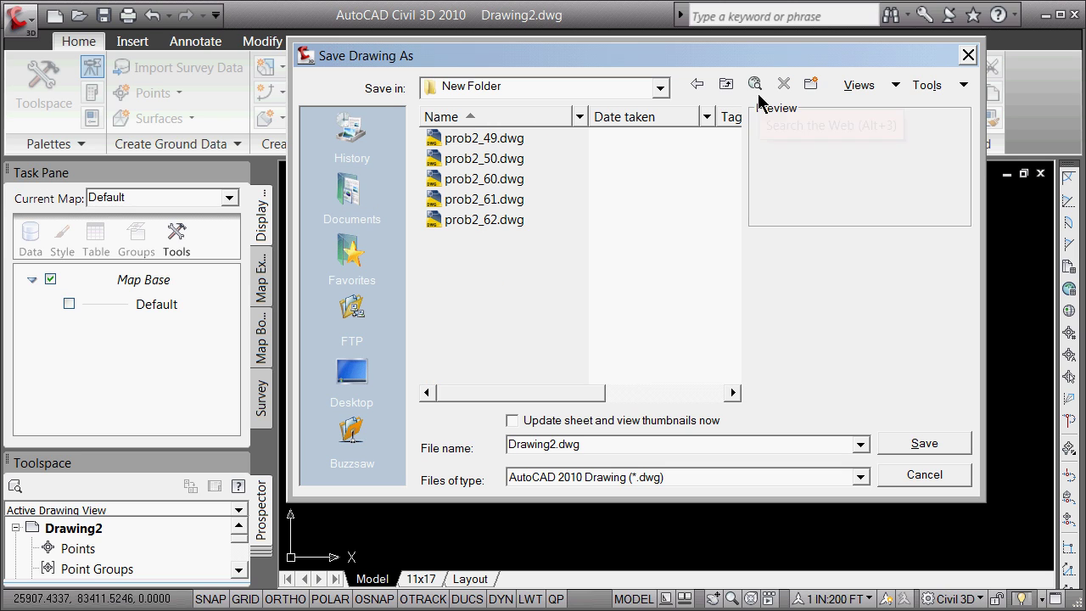
left_click(725, 84)
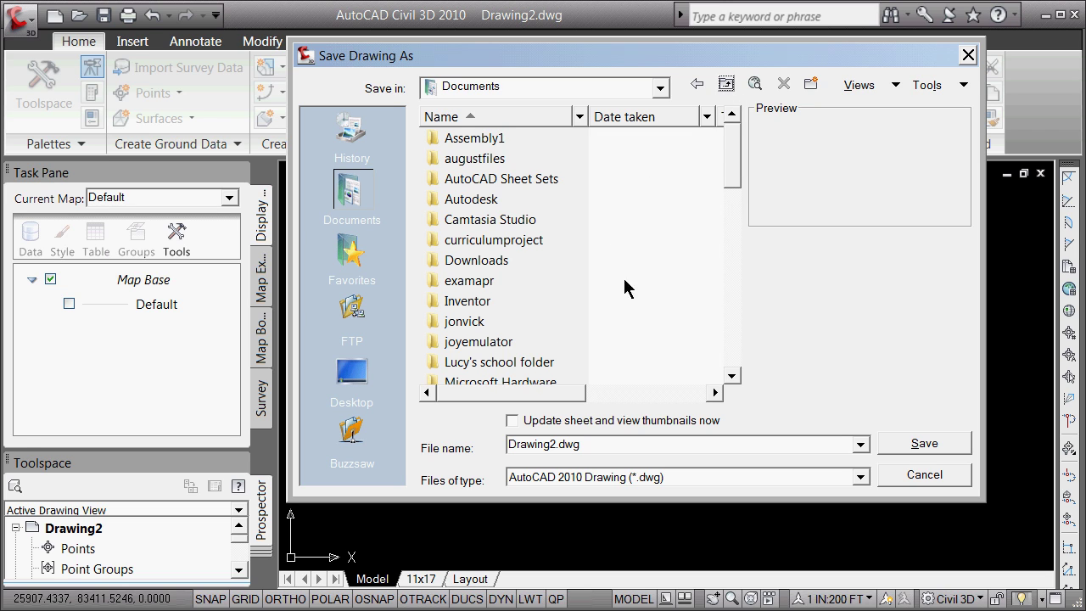
left_click_drag(739, 160, 727, 246)
double_click(508, 327)
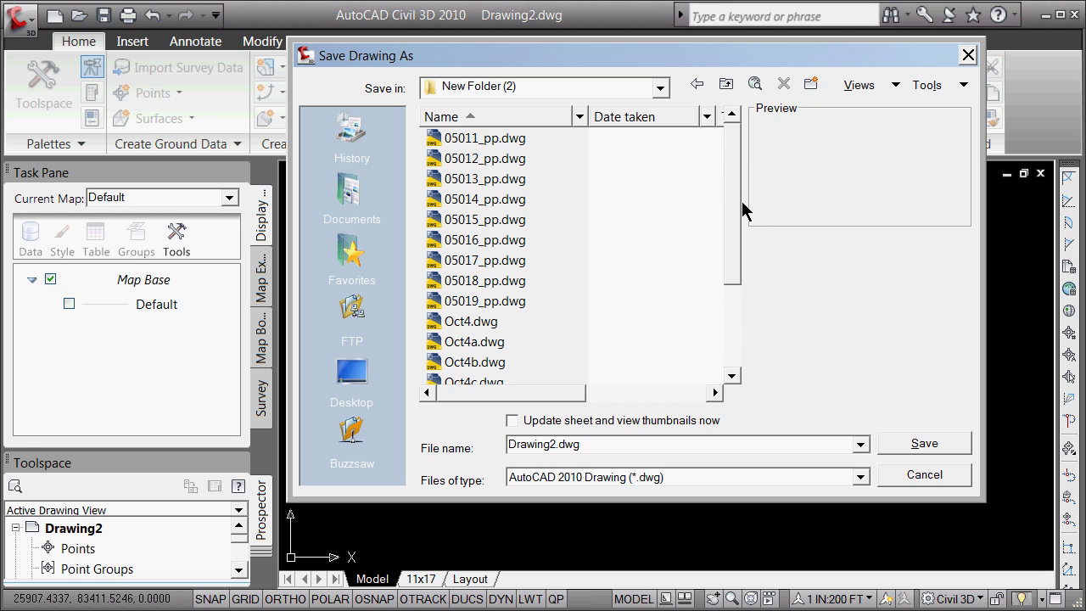
left_click_drag(737, 206, 713, 336)
Name the file oct5a and save it.
double_click(552, 446)
left_click(553, 445)
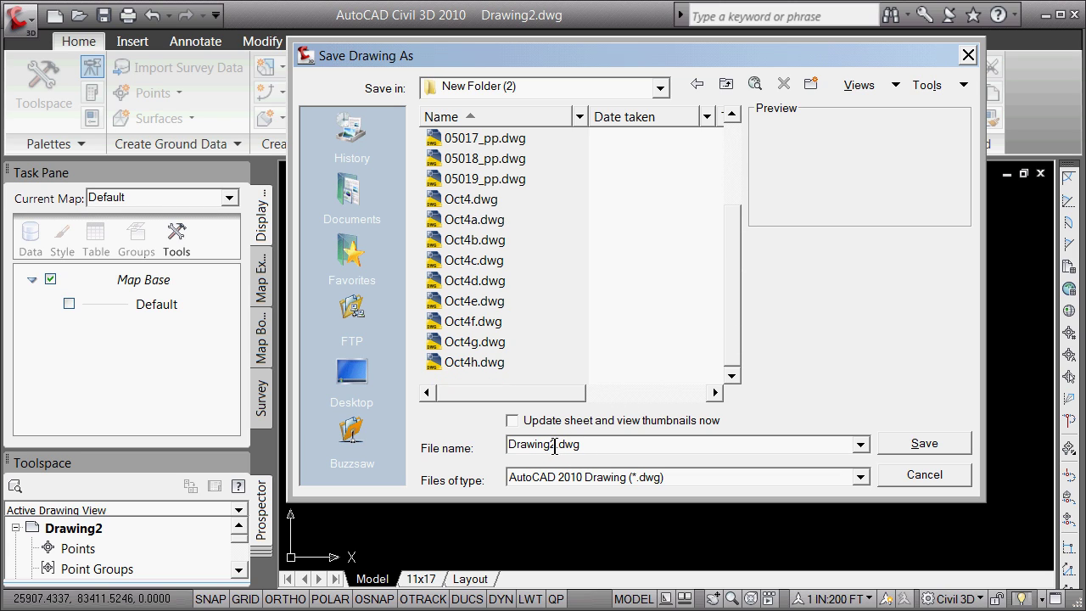
left_click_drag(554, 446, 462, 453)
type("oct5")
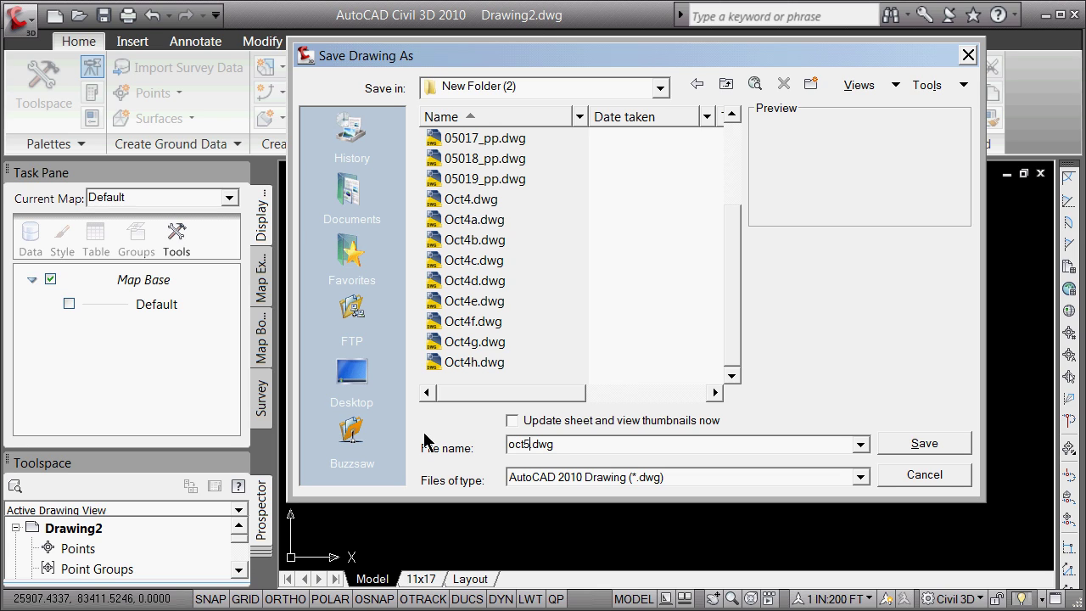
type("a")
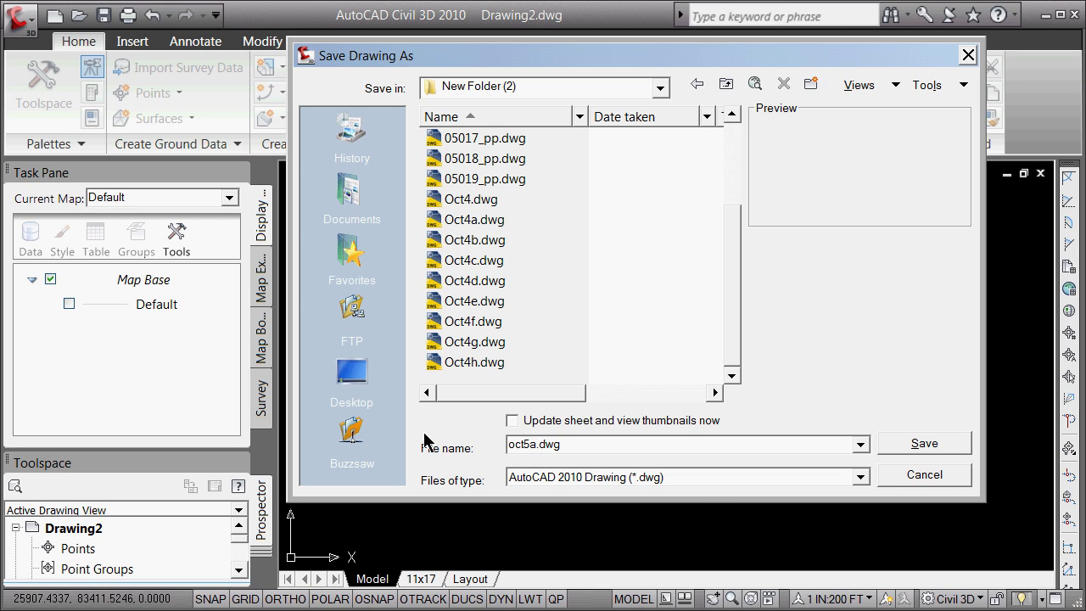
left_click(931, 443)
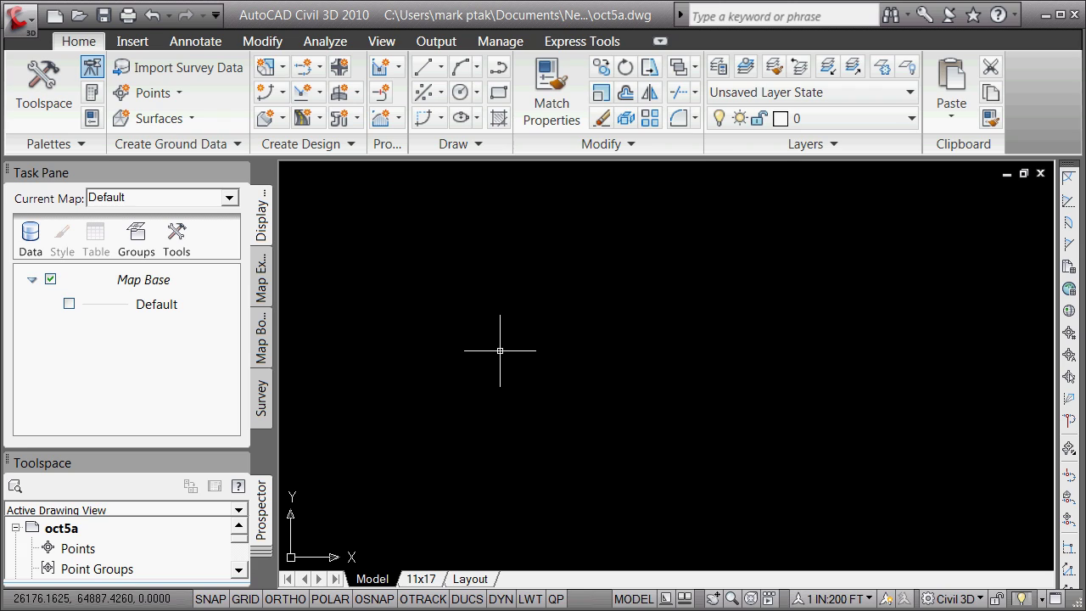
Switch on DYN dynamic input from the status bar.
left_click(500, 599)
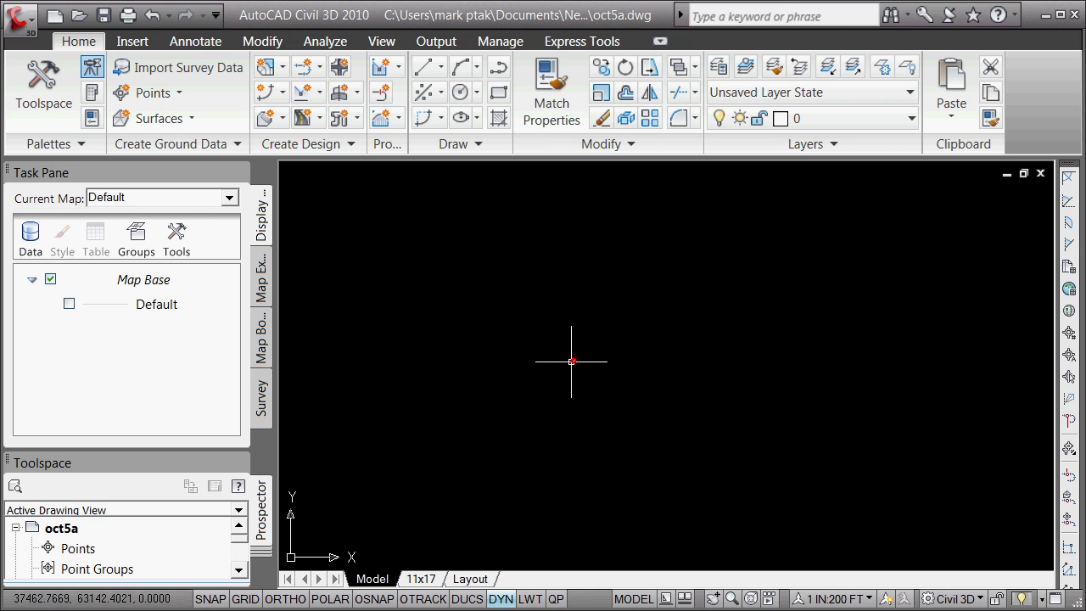
Restore the command-line window with COMMANDLINE.
left_click(587, 371)
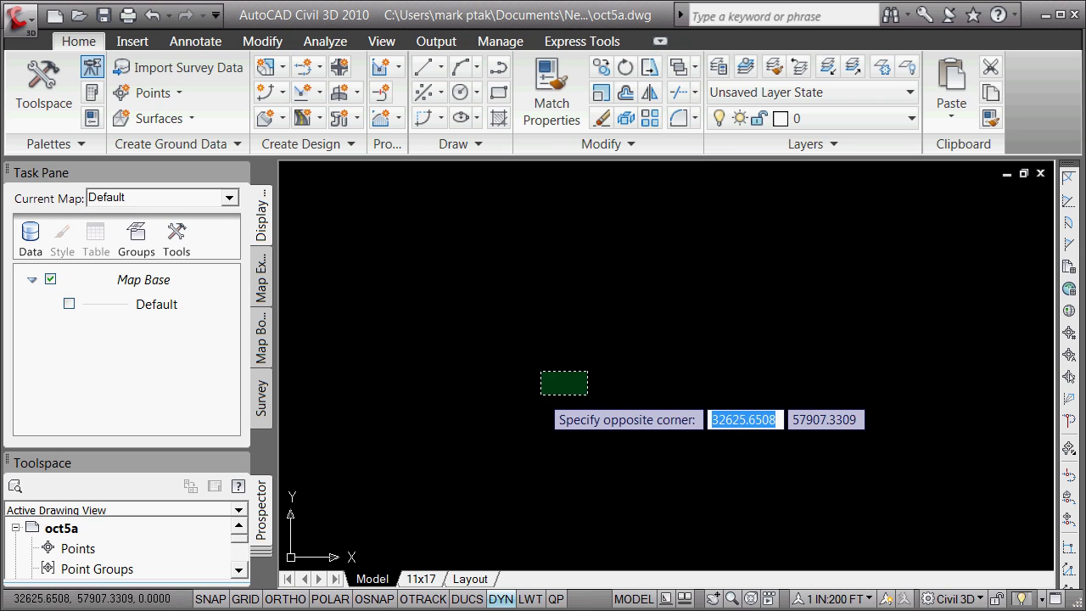
left_click(541, 394)
type("comma")
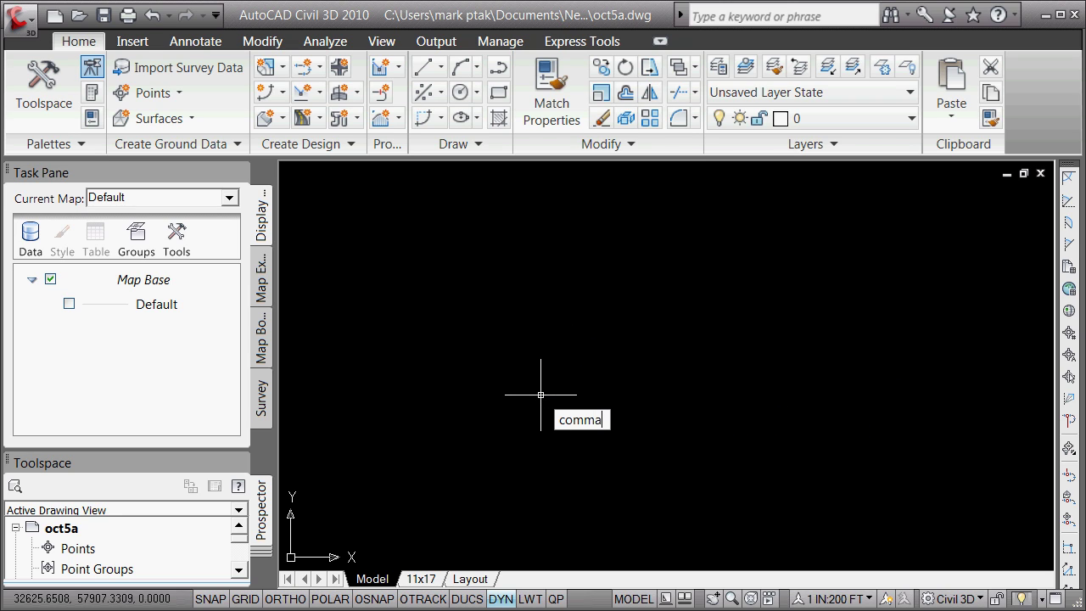
type("ndline")
key("Return")
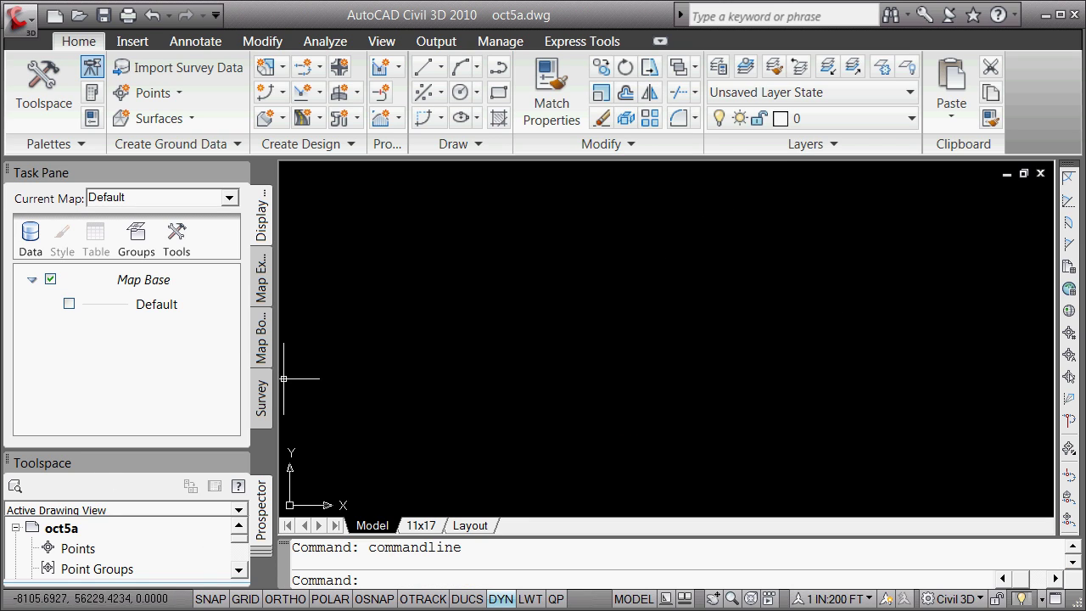
Show the View toolbar using -TOOLBAR.
type("-toolbar")
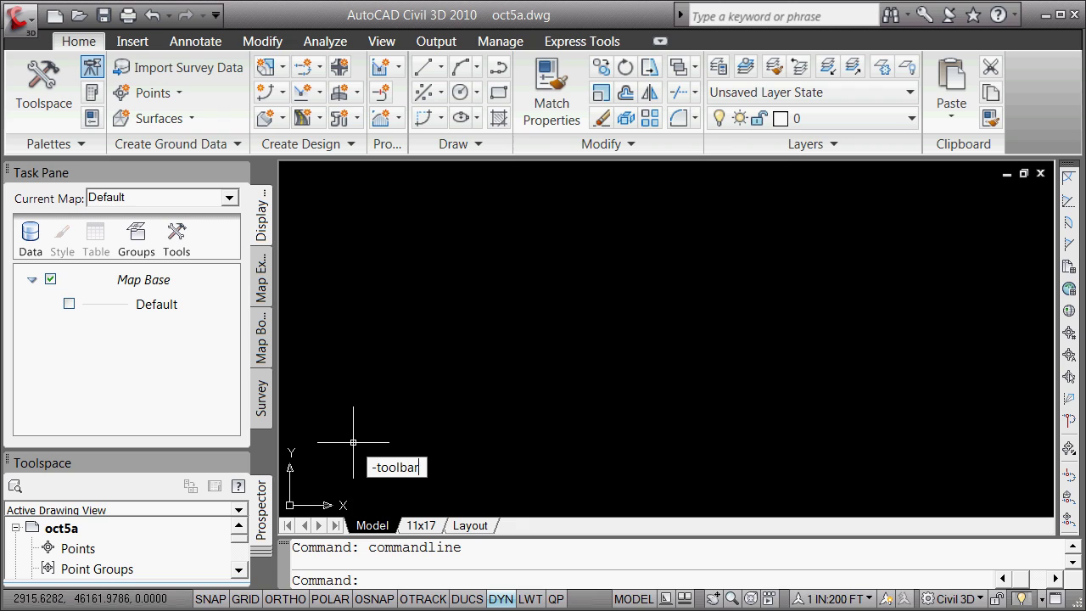
key("Return")
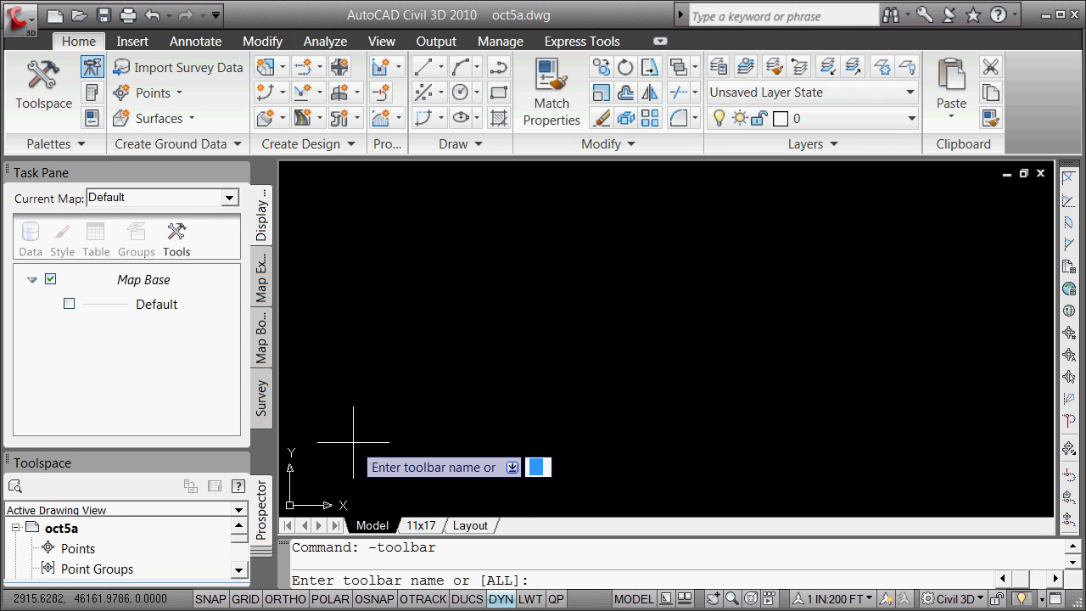
type("view")
key("Return")
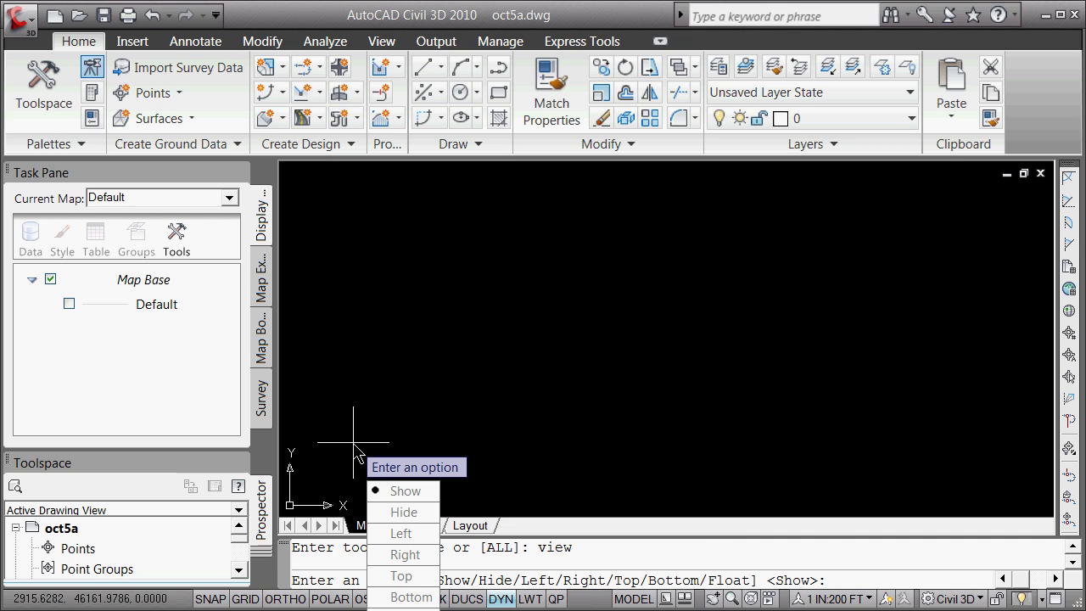
key("Return")
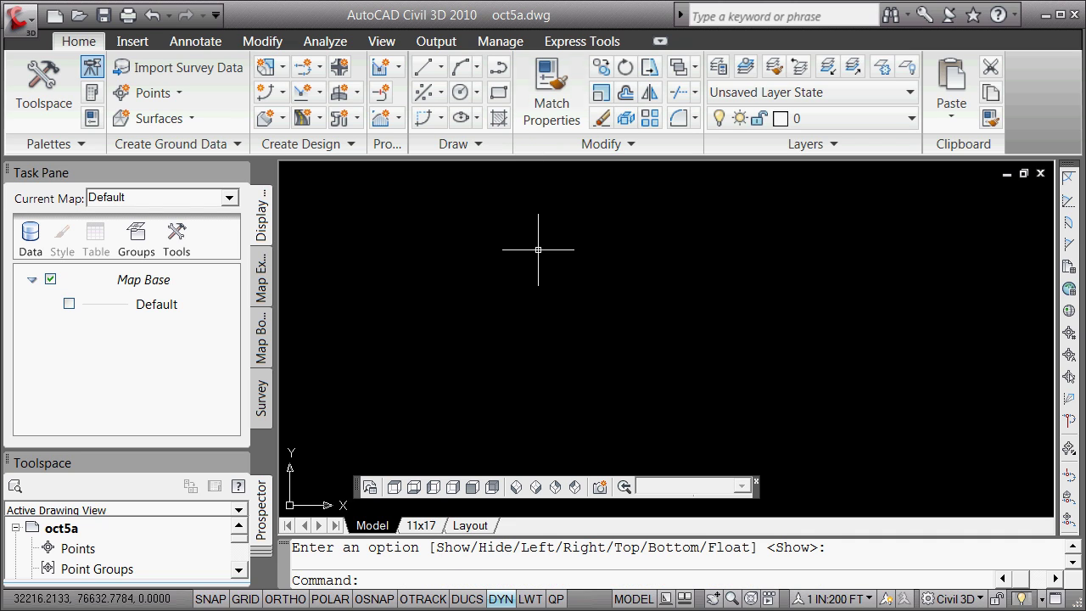
Draw a line from 2000000,200000, 5280 long at 0 degrees.
type("line")
key("Return")
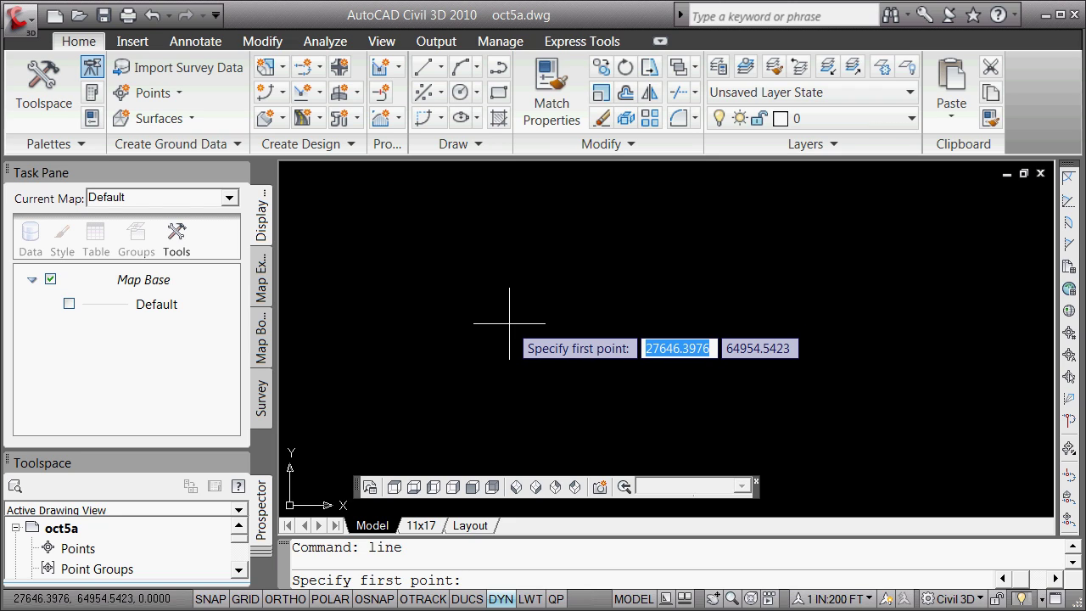
type("200")
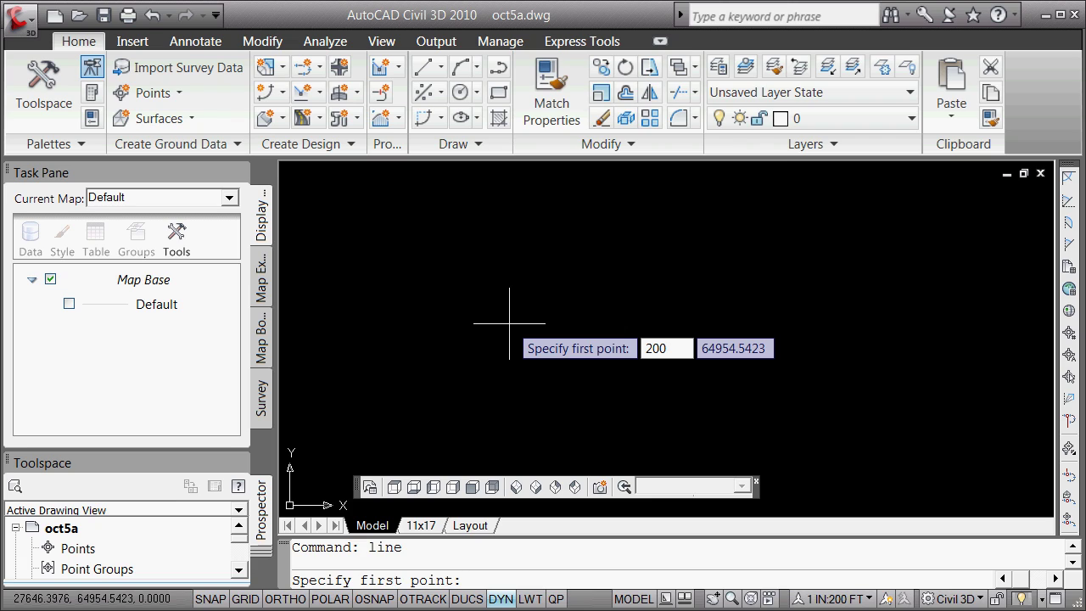
type("0000")
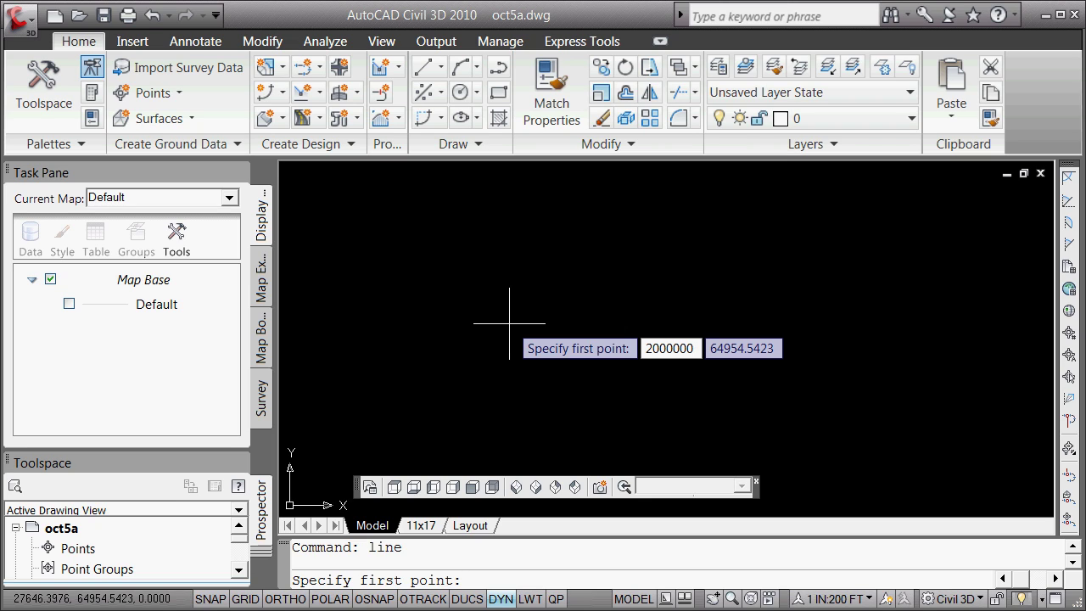
key("Tab")
type("2")
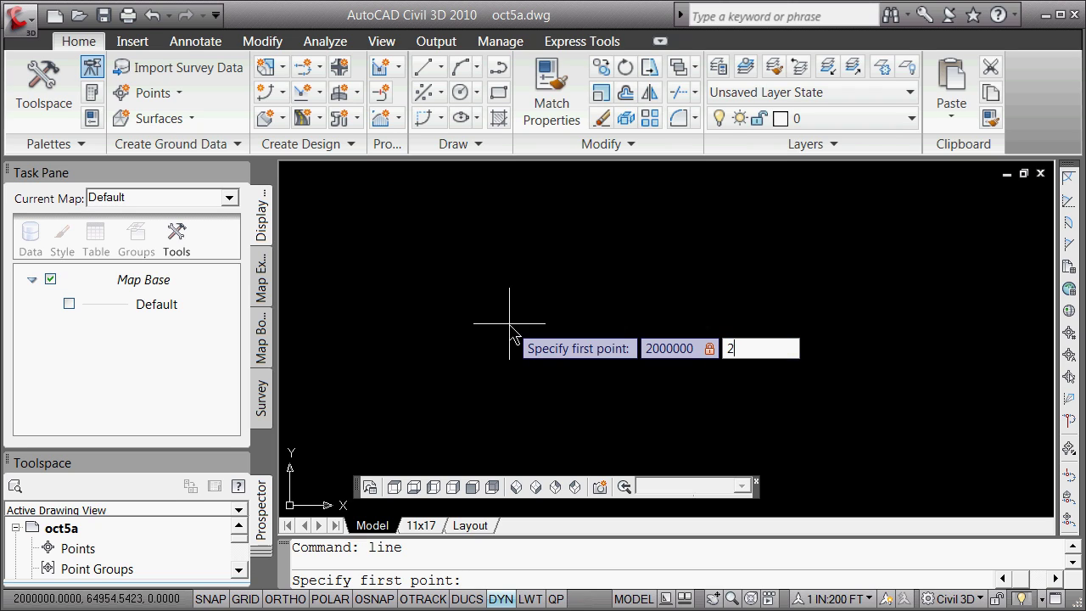
type("00000")
key("Return")
middle_click(509, 322)
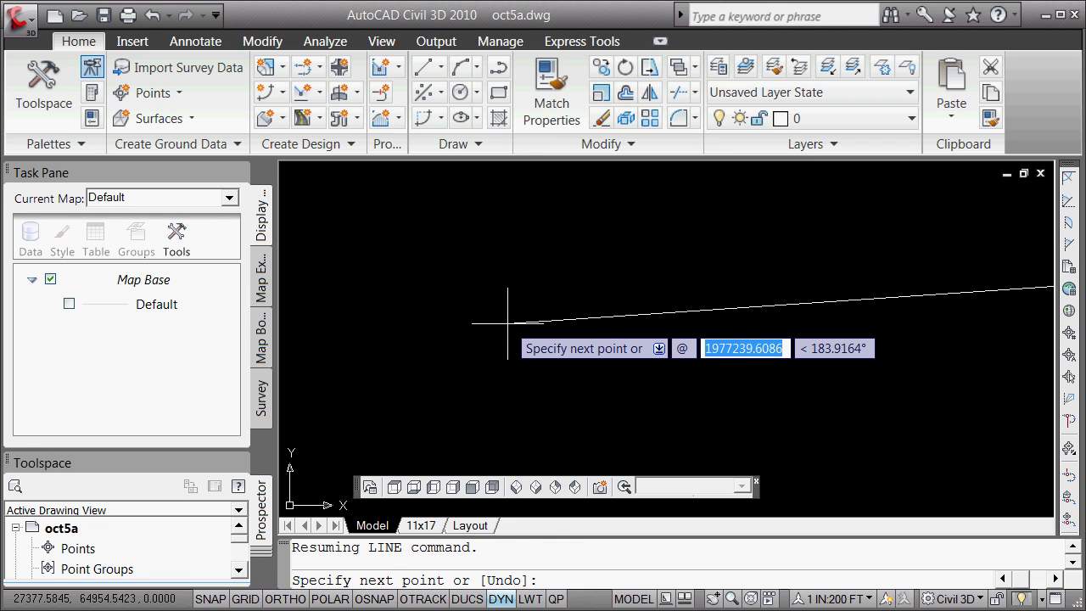
type("5280")
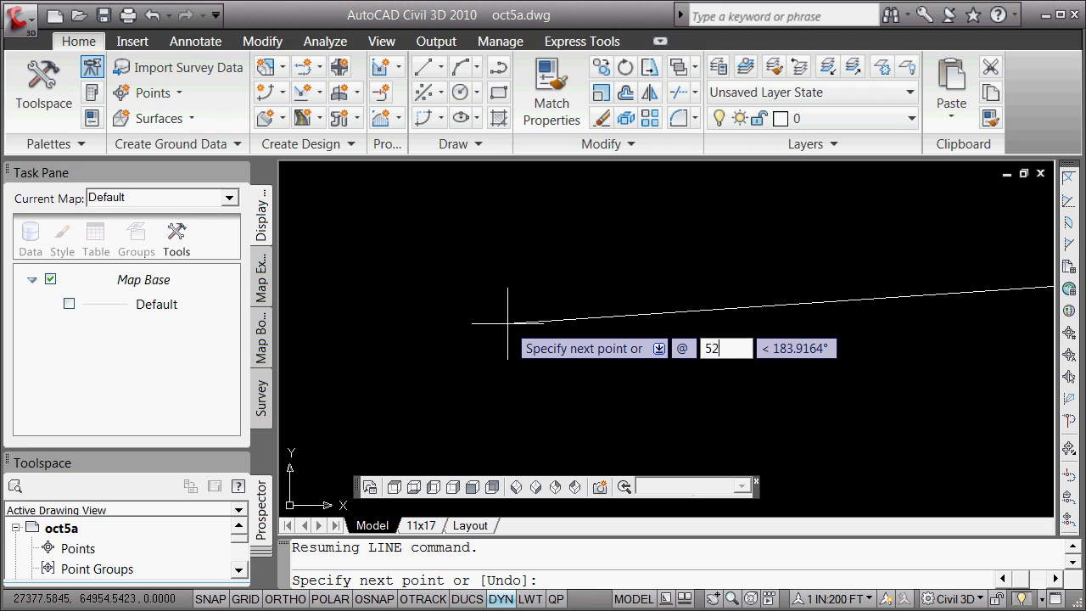
key("Tab")
type("0")
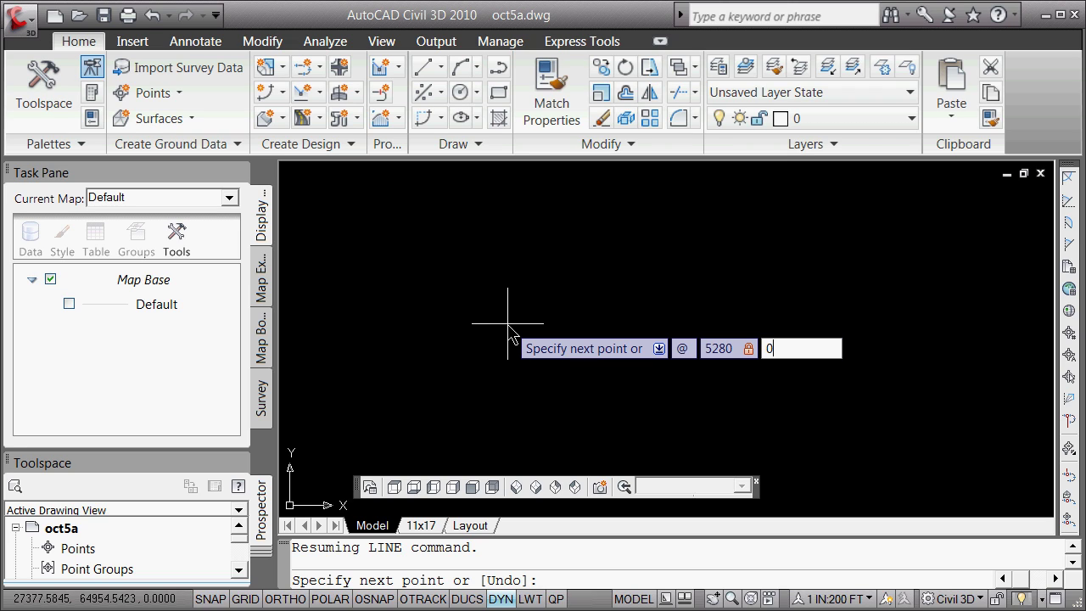
key("Return")
Zoom to extents on the line and turn dynamic input off.
key("Return")
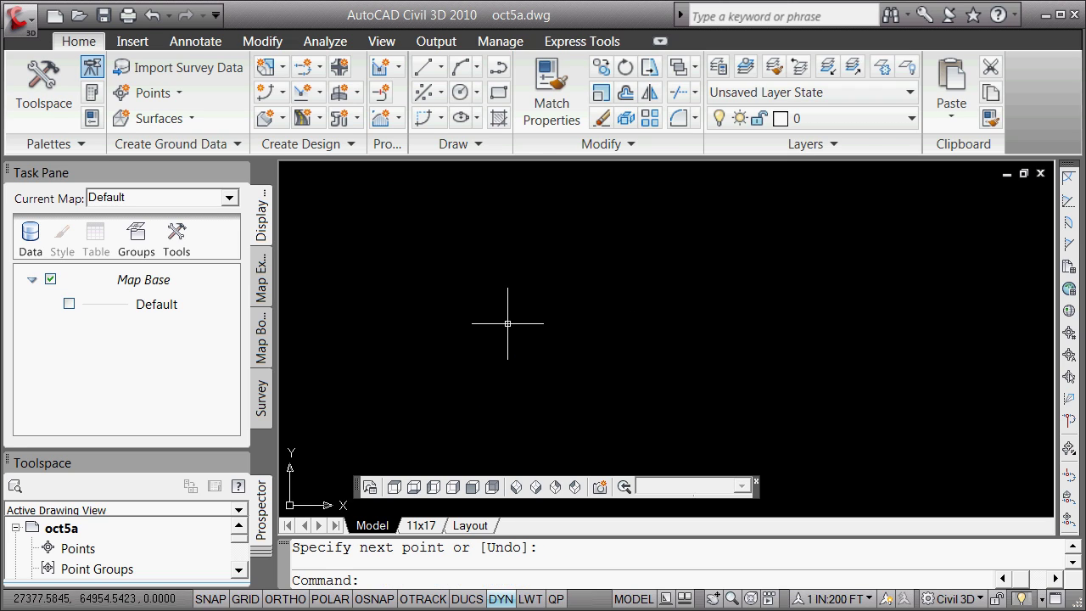
type("z")
key("Return")
type("e")
key("Return")
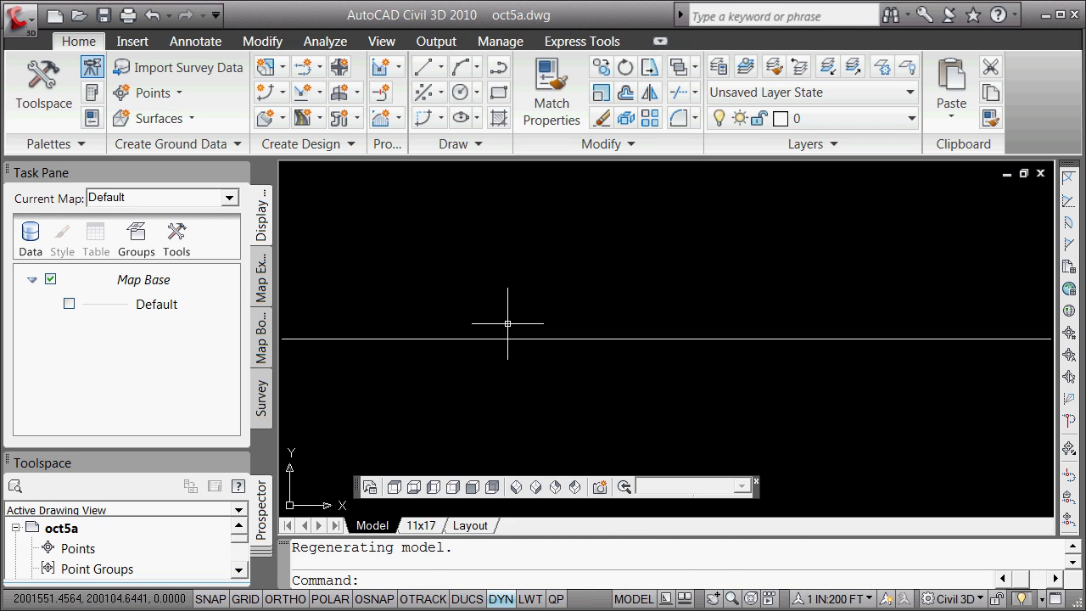
scroll(507, 323, "down", 4)
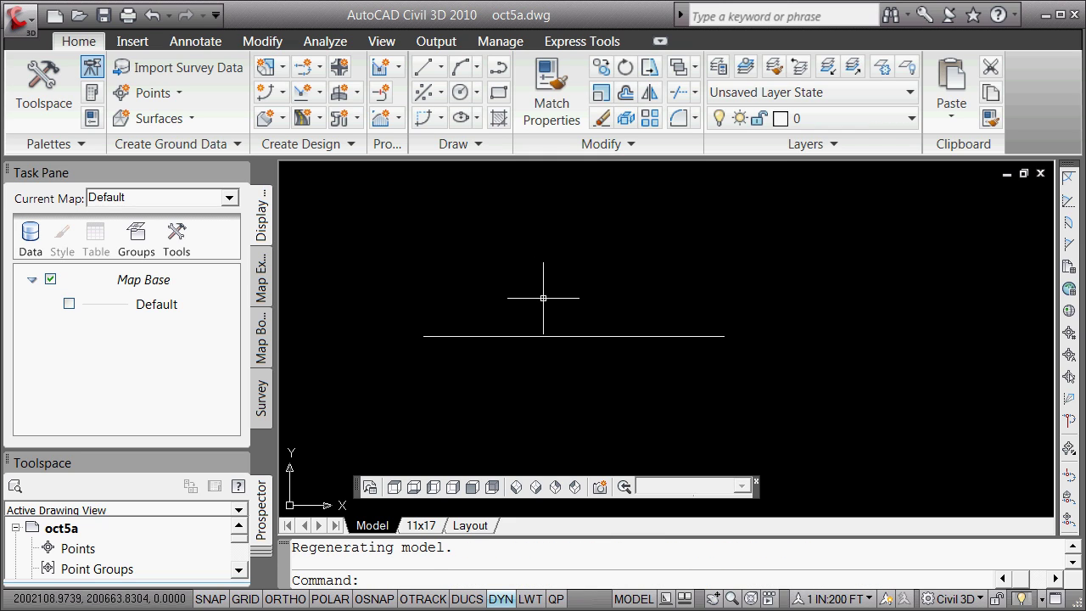
left_click(501, 599)
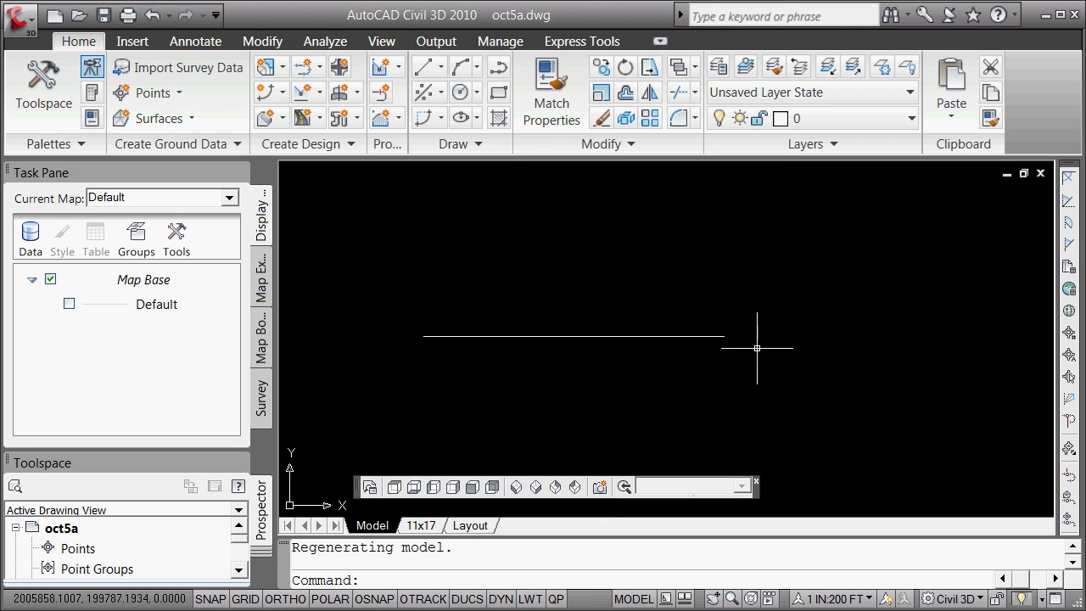
type("co")
key("Escape")
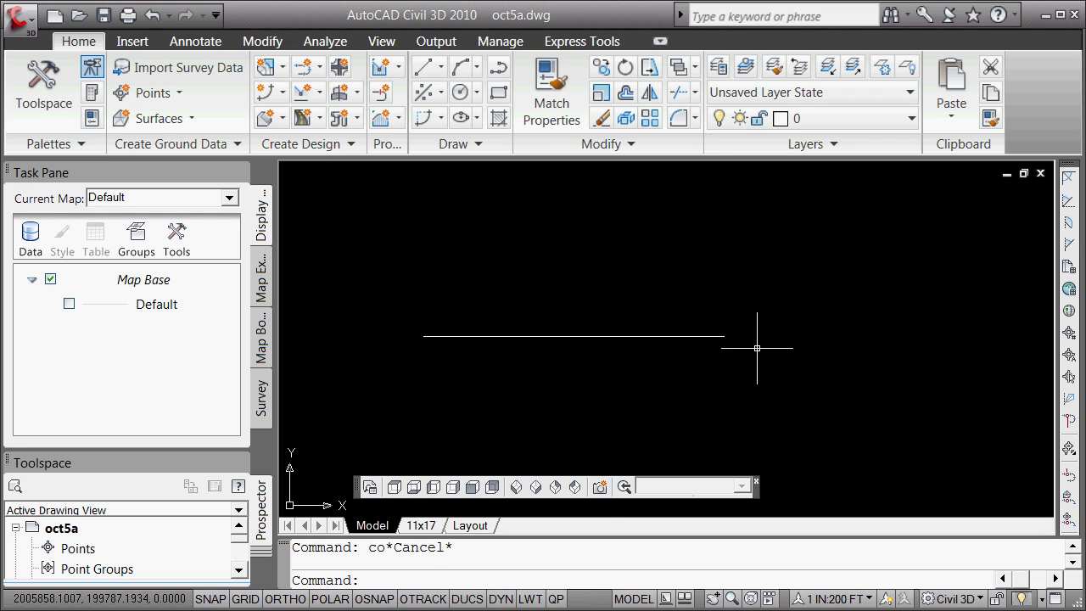
left_click(586, 339)
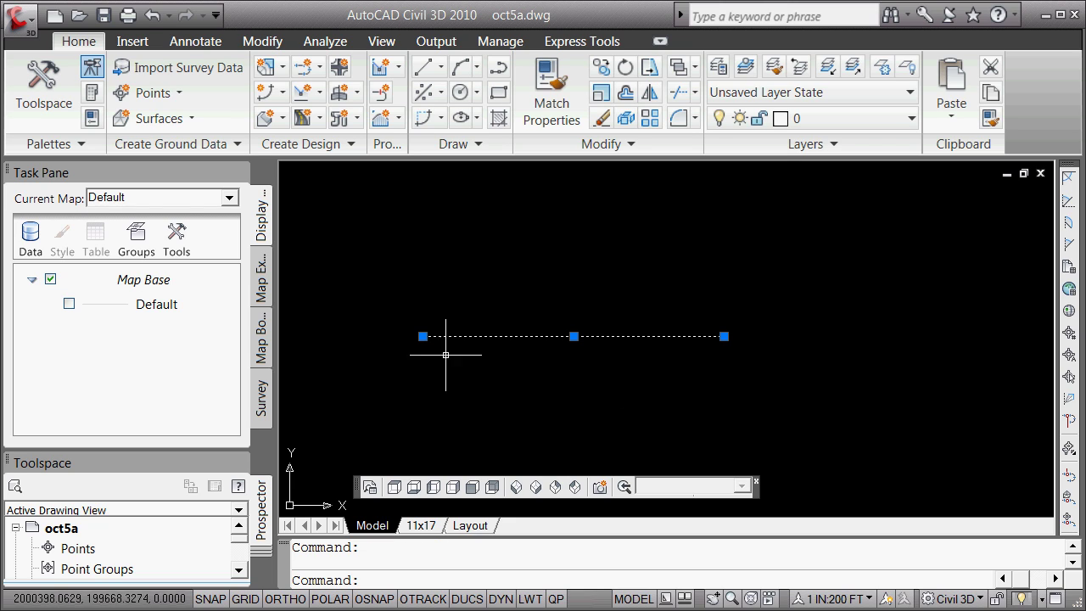
left_click(422, 336)
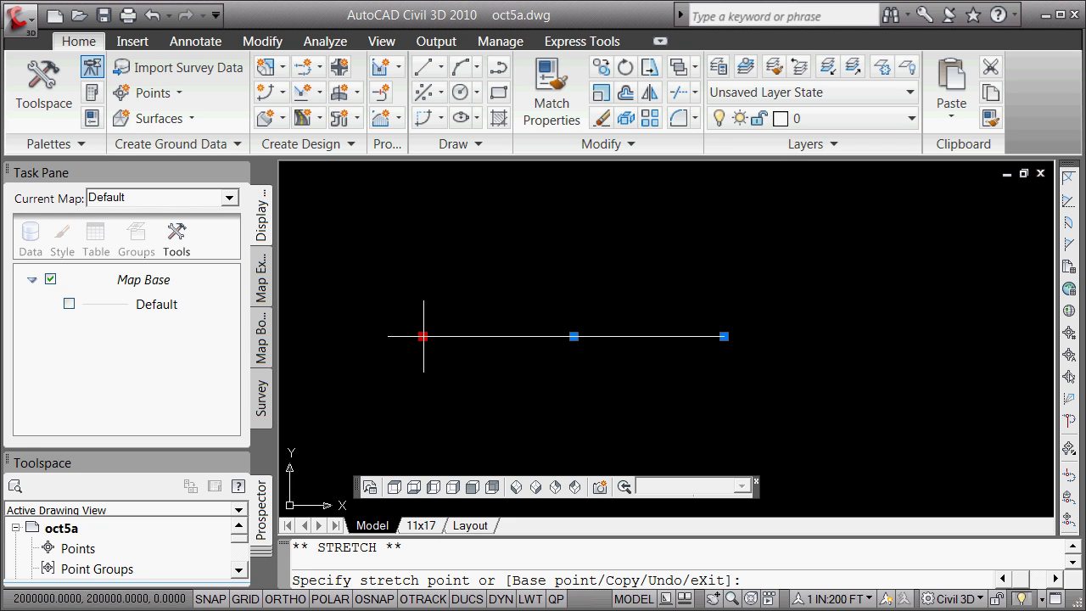
key("space")
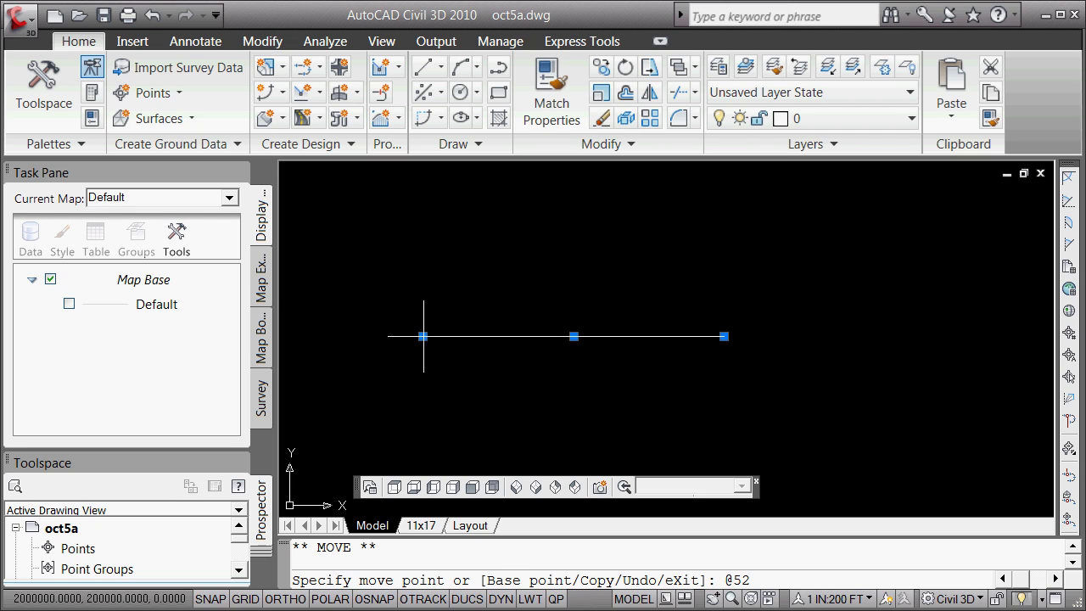
type("@5280<0")
key("Return")
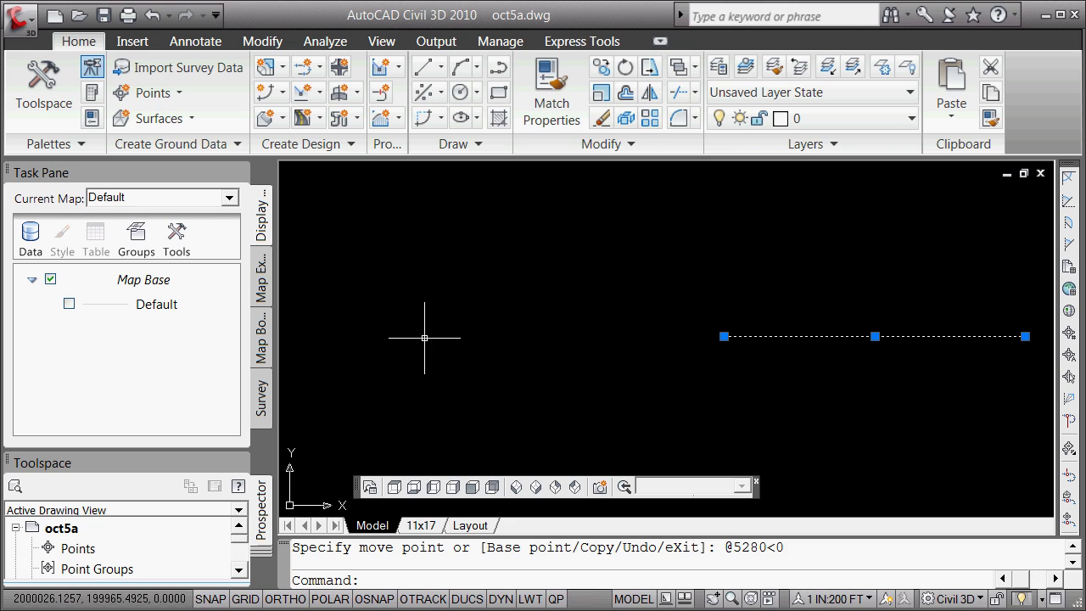
key("Escape")
Grip-move the line another 5280 to the right and clear the grips.
left_click(776, 336)
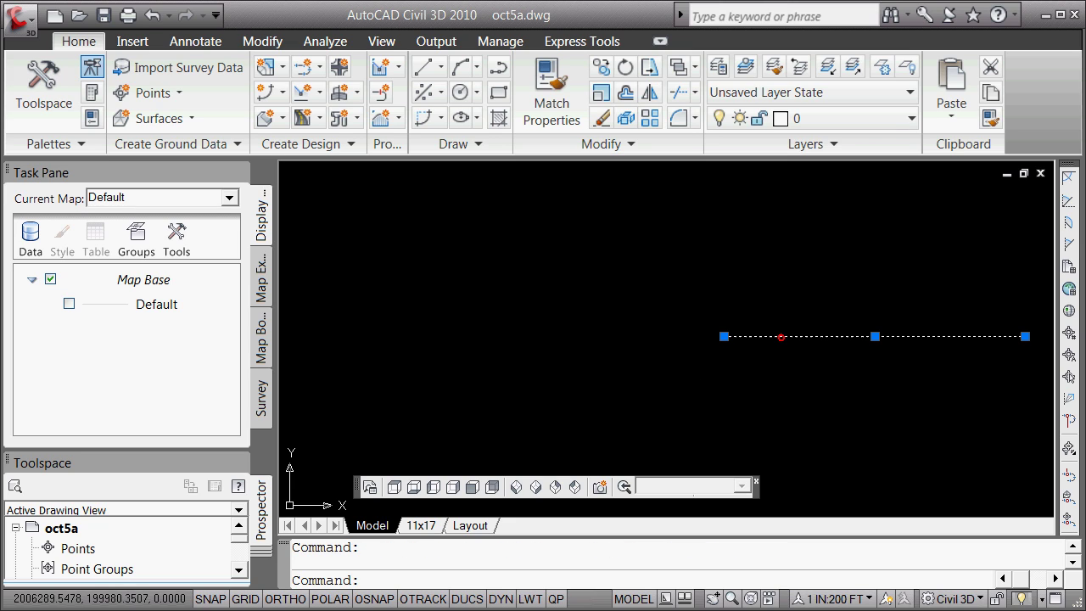
left_click(723, 337)
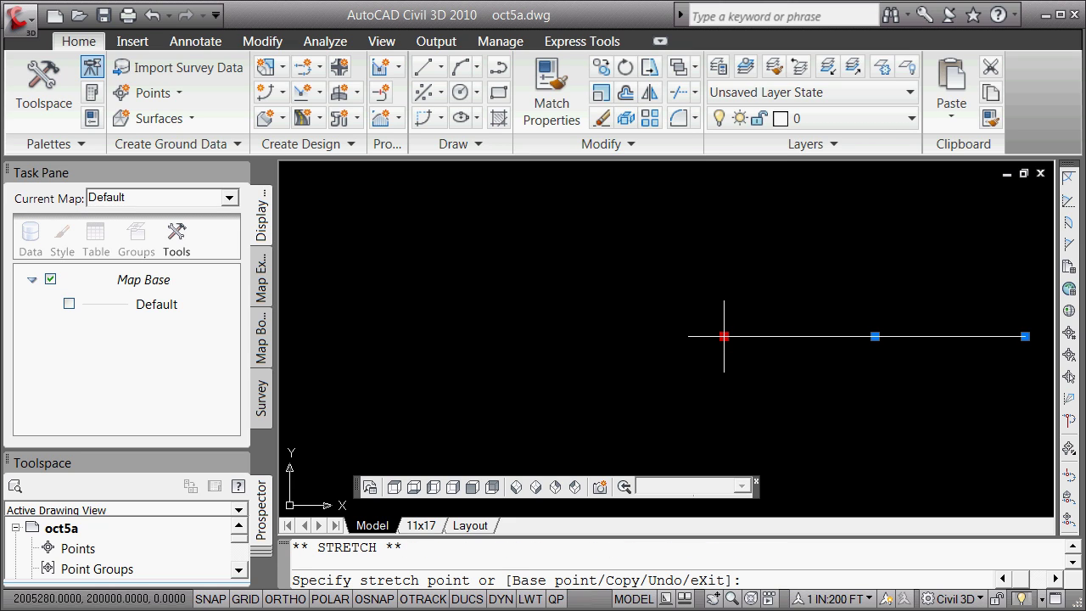
key("space")
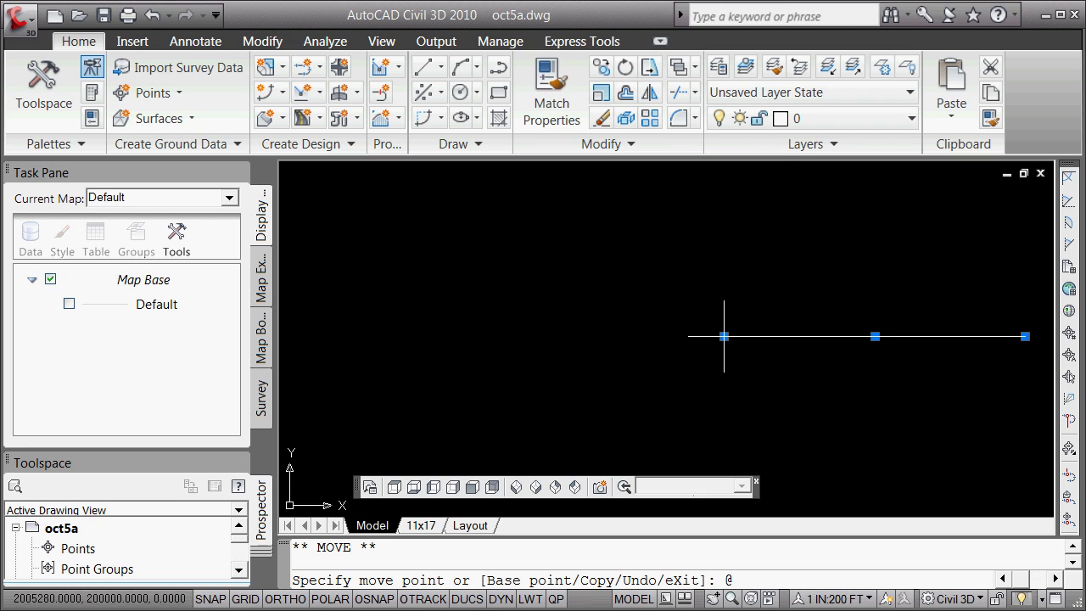
type("@5280<0")
key("Return")
key("Escape")
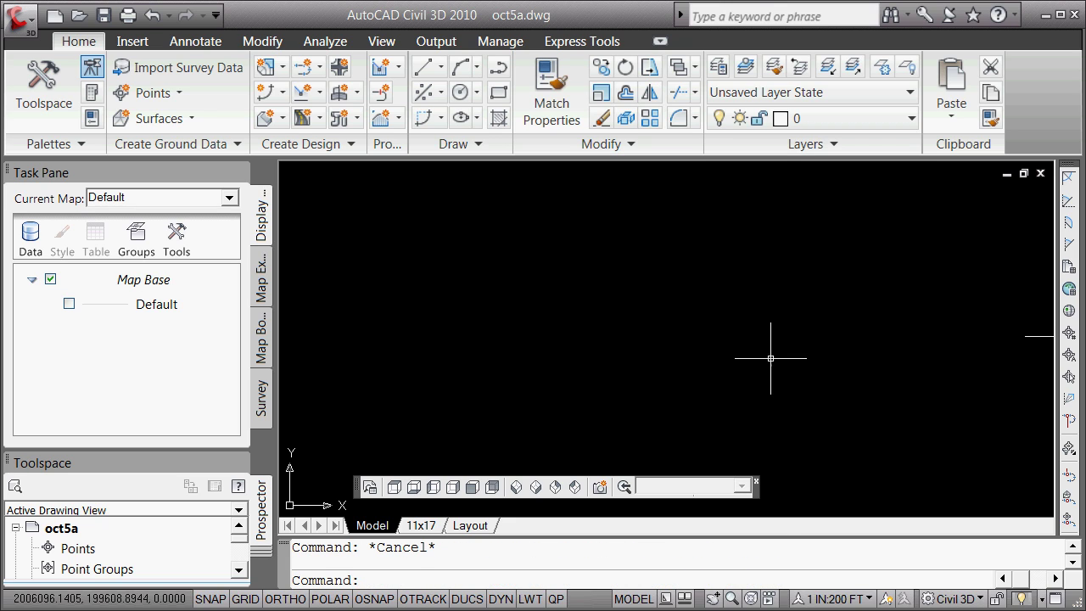
Zoom extents and offset the line 5280 upward.
scroll(819, 356, "down", 2)
type("z")
key("Return")
type("e")
key("Return")
scroll(783, 356, "down", 3)
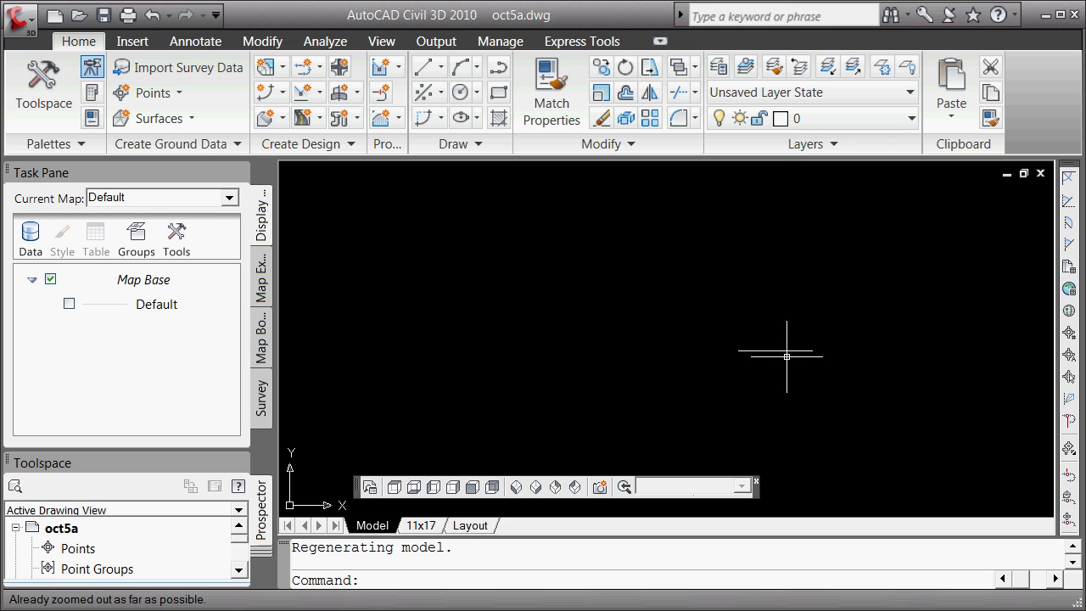
type("o")
key("Return")
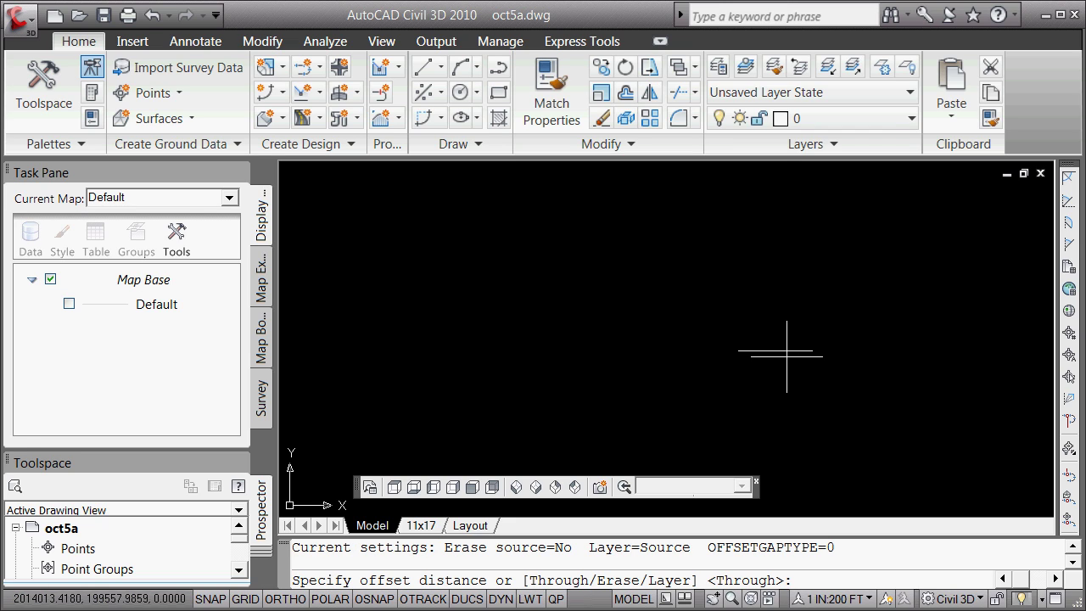
type("5280")
key("Return")
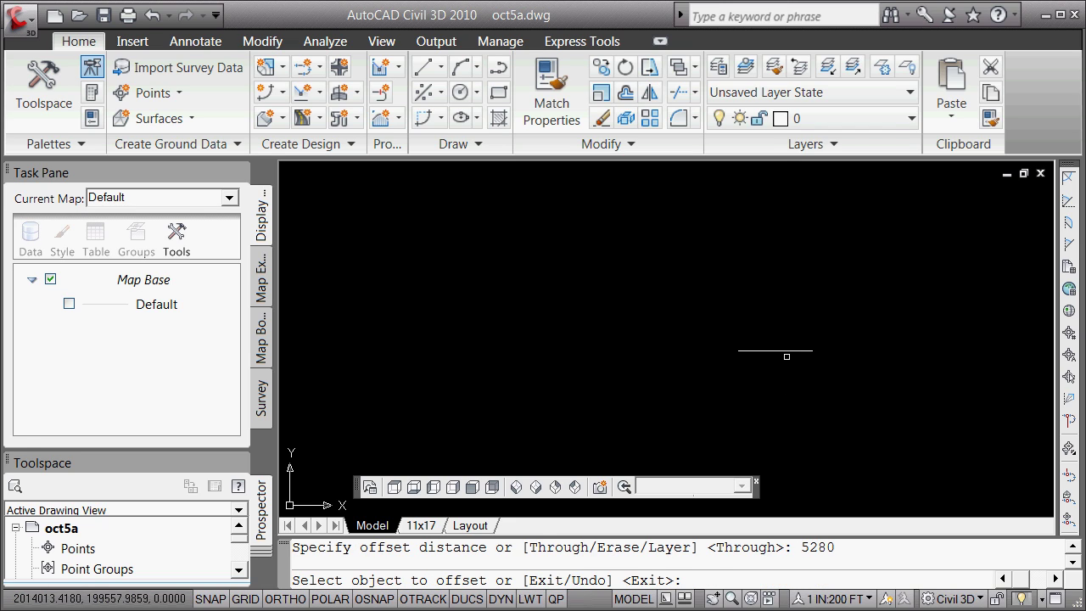
left_click(785, 350)
left_click(781, 319)
key("Return")
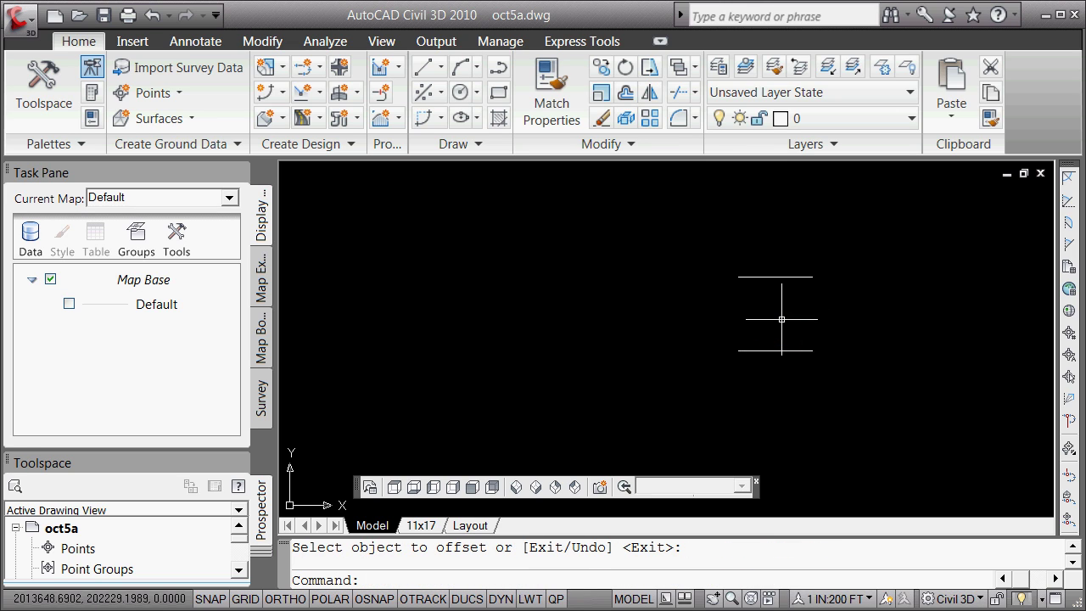
Draw a vertical side joining the two lines' left endpoints.
type("line")
key("Return")
type("end")
key("Return")
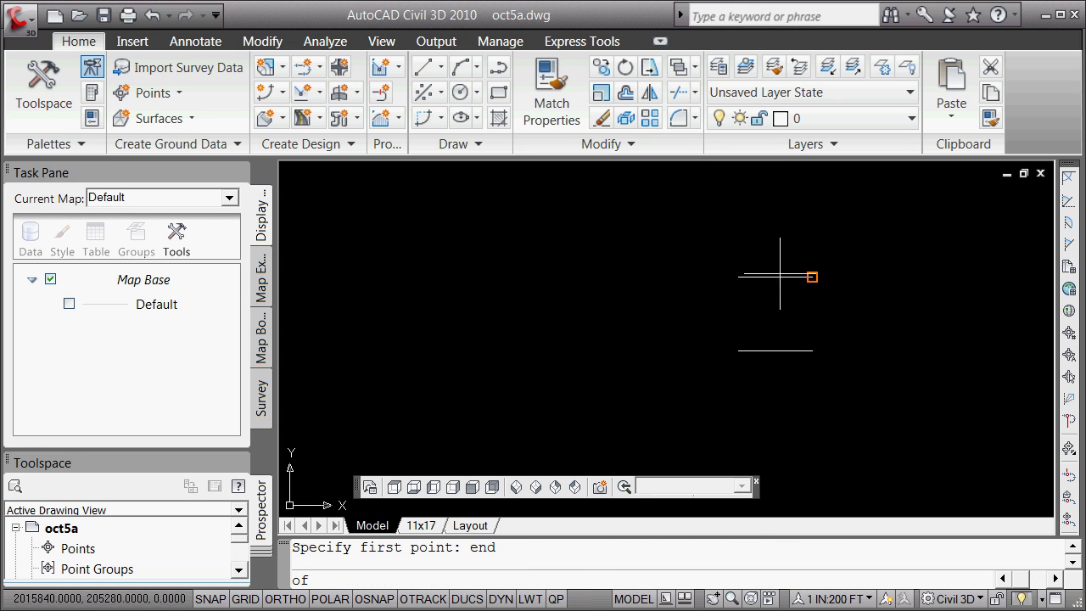
left_click(780, 276)
right_click(745, 260, "shift")
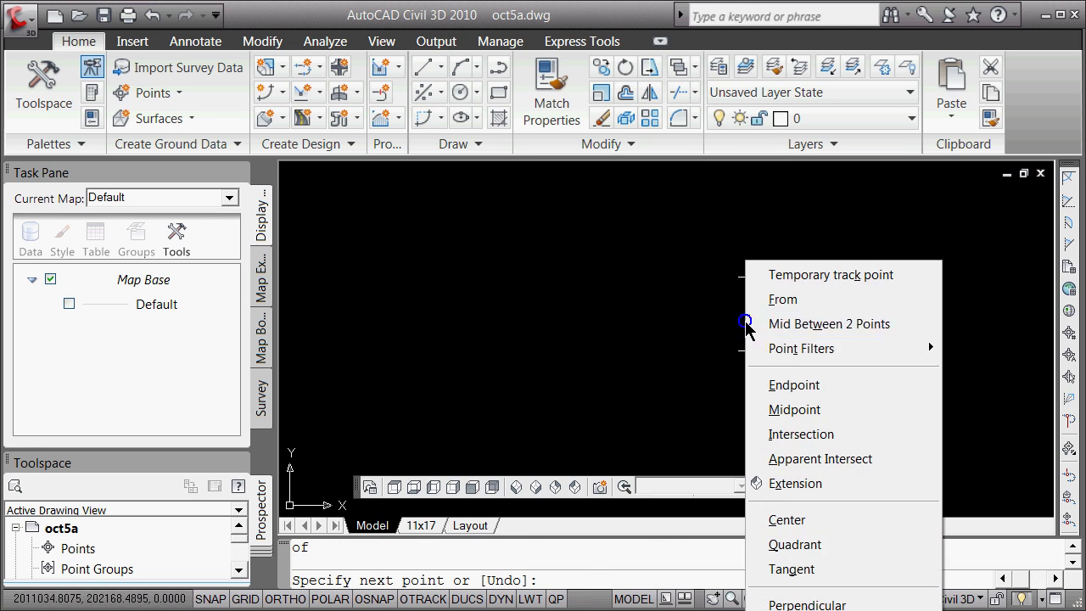
left_click(800, 385)
left_click(739, 348)
key("Return")
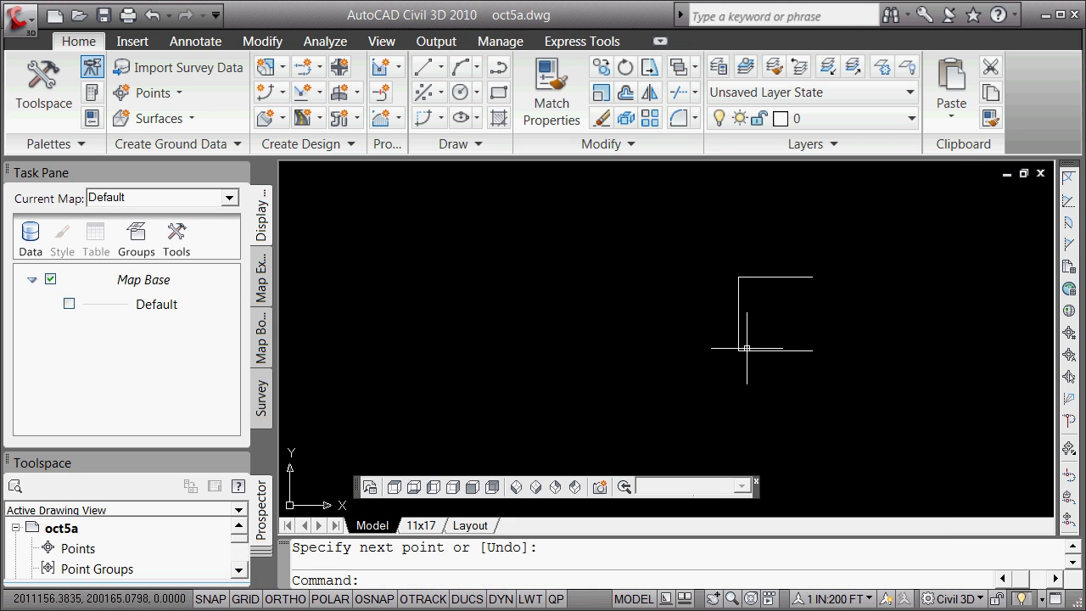
Offset the left side Through the lines' right endpoint to close the square.
type("o")
key("Return")
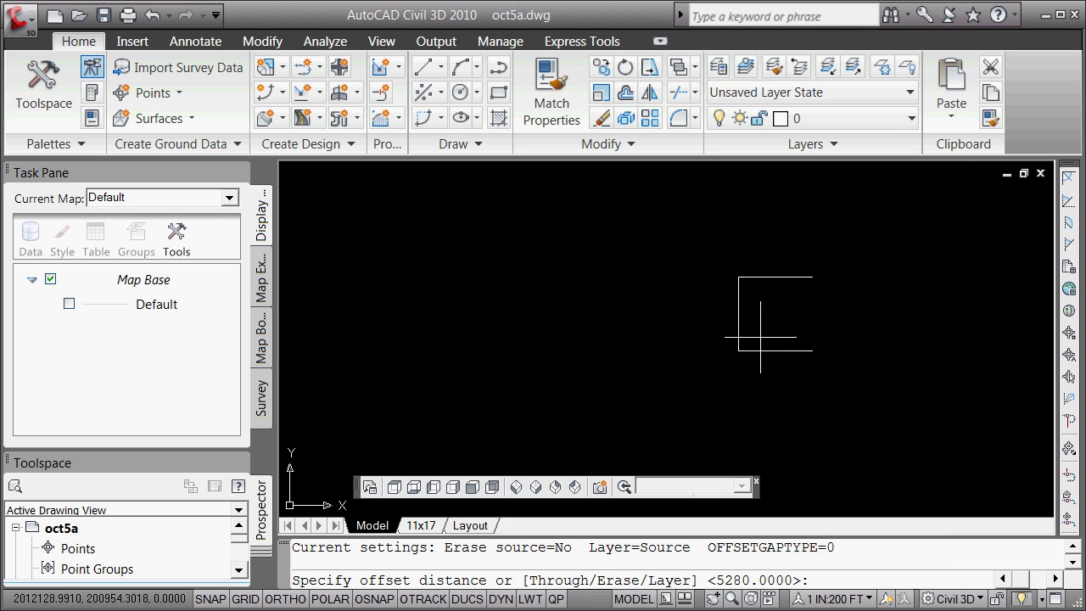
type("t")
key("Return")
left_click(739, 327)
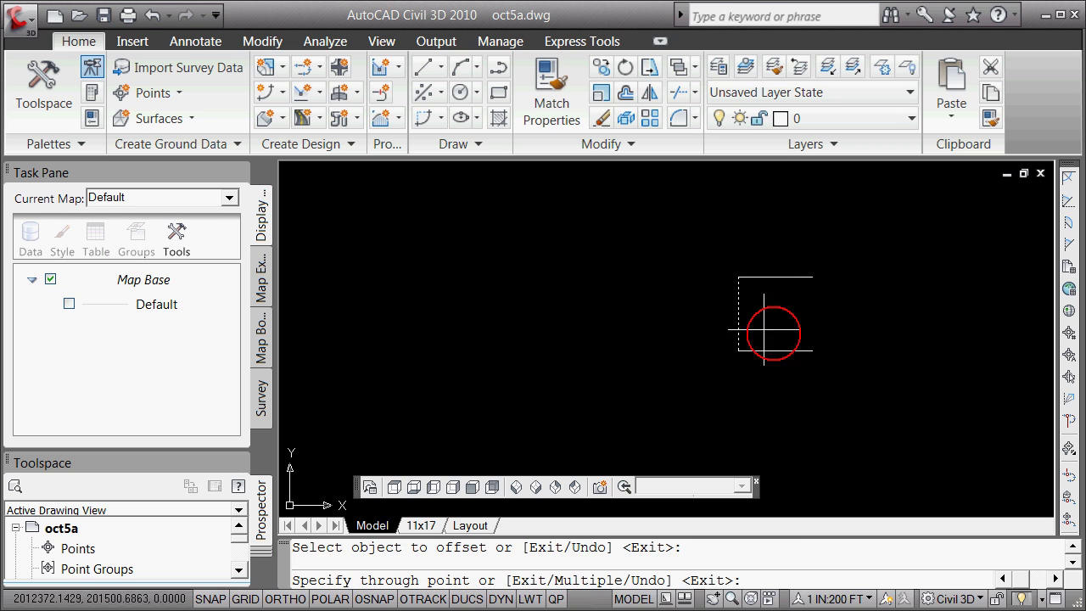
right_click(798, 337, "shift")
left_click(852, 380)
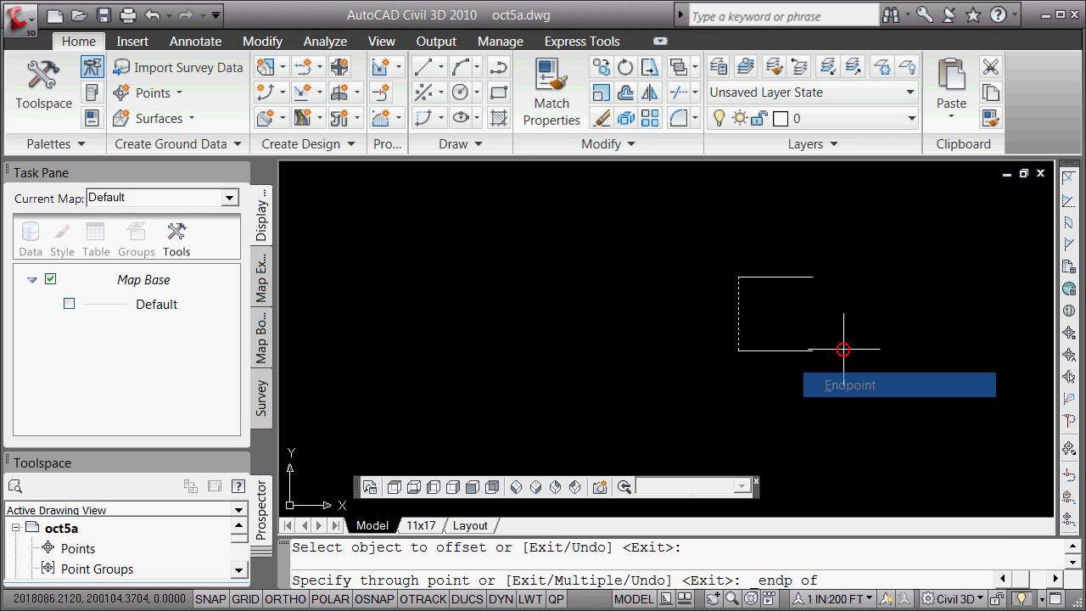
left_click(816, 285)
key("Escape")
scroll(773, 296, "up", 2)
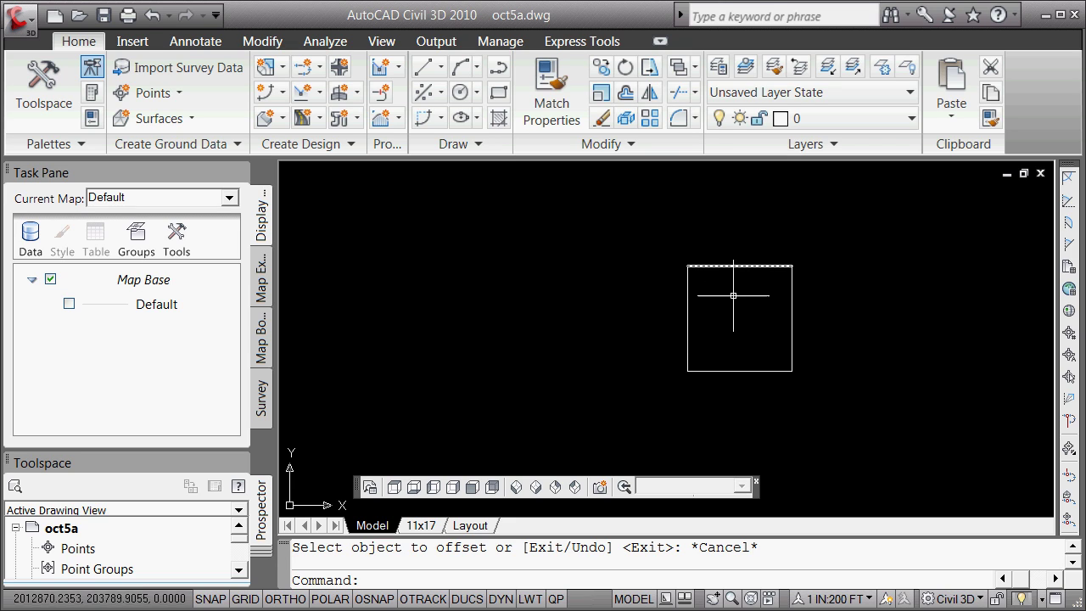
scroll(700, 318, "up", 4)
scroll(701, 315, "down", 5)
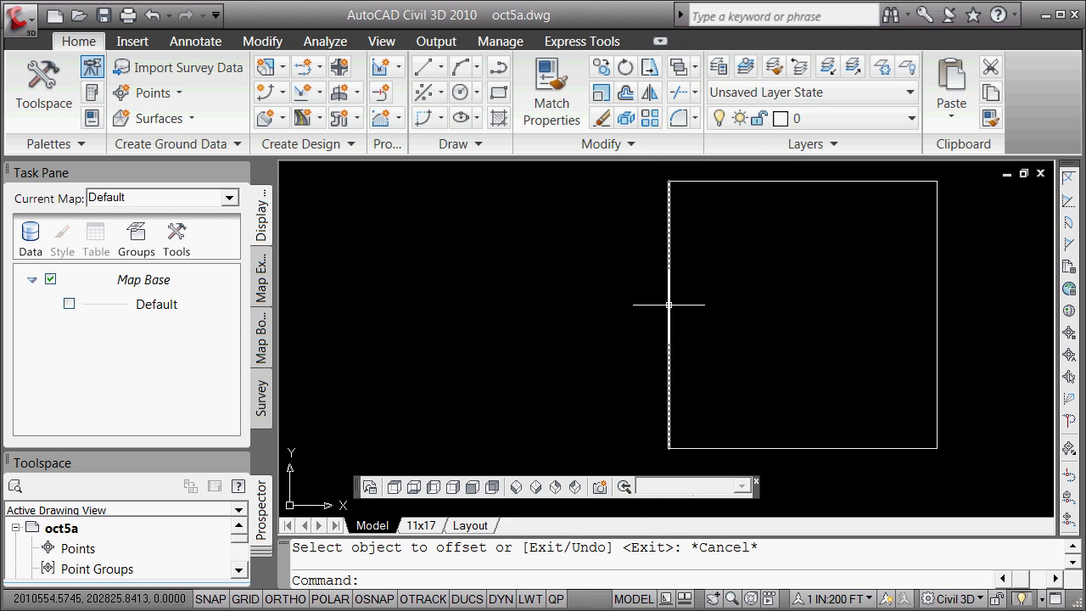
scroll(697, 301, "down", 1)
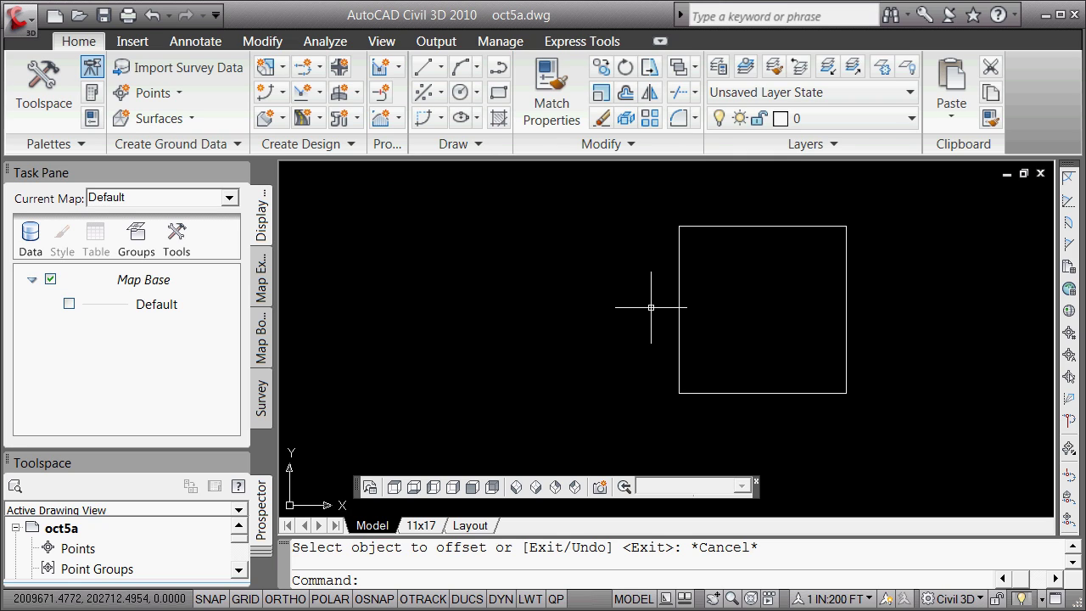
BREAK the square's left side at its midpoint, using @ as the second point.
type("break")
key("Return")
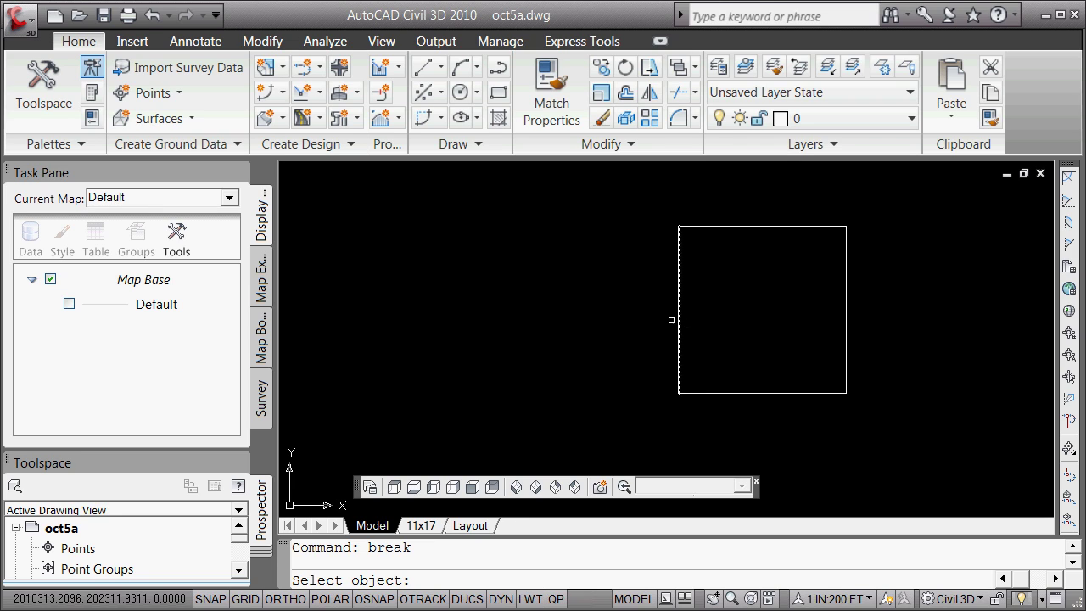
left_click(679, 319)
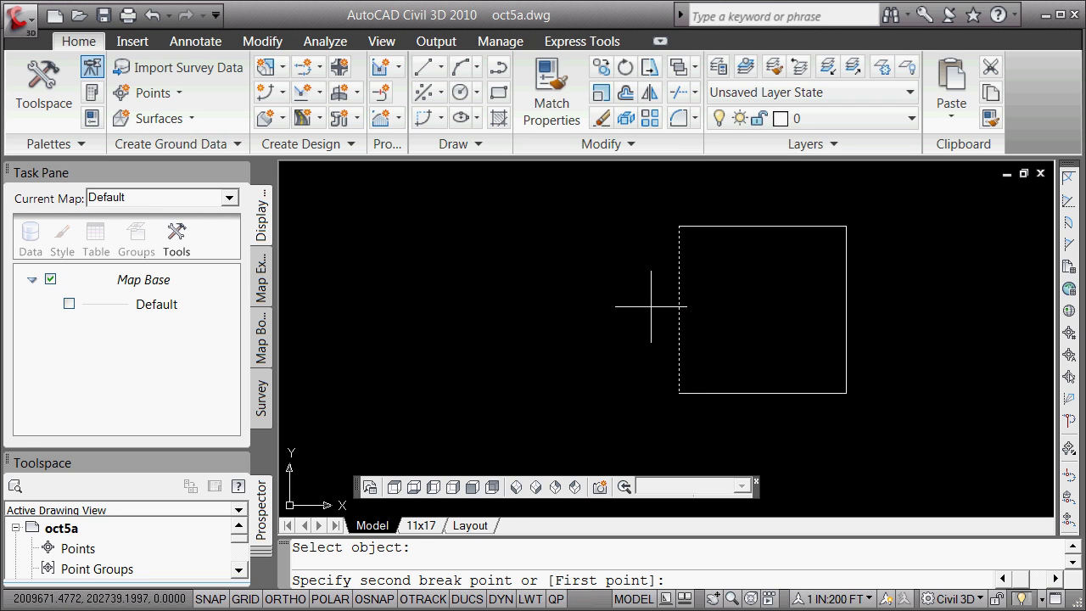
type("f")
key("Return")
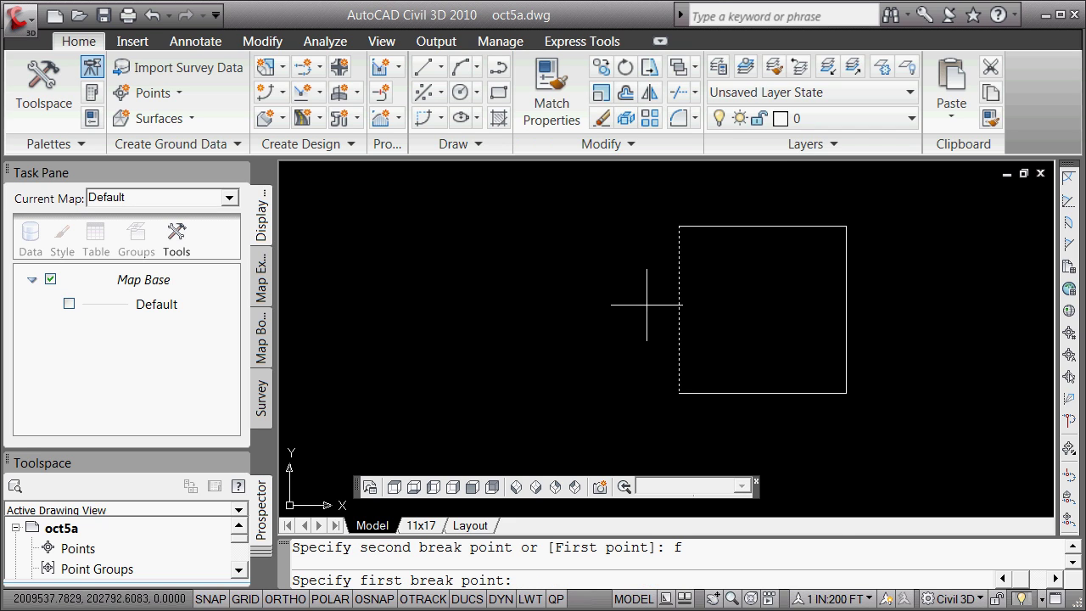
right_click(653, 306, "shift")
left_click(717, 408)
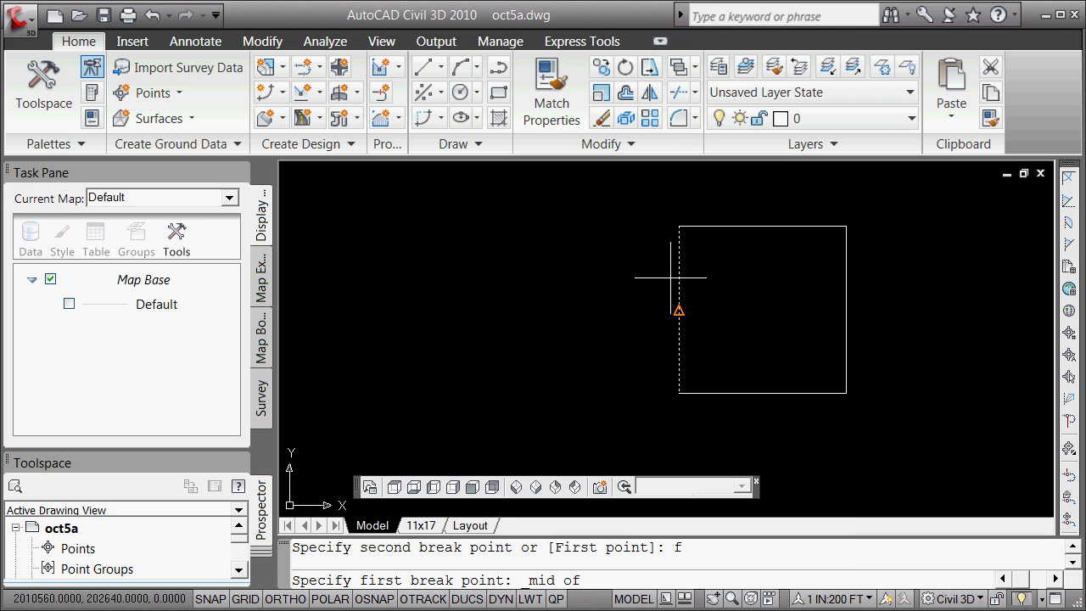
left_click(676, 303)
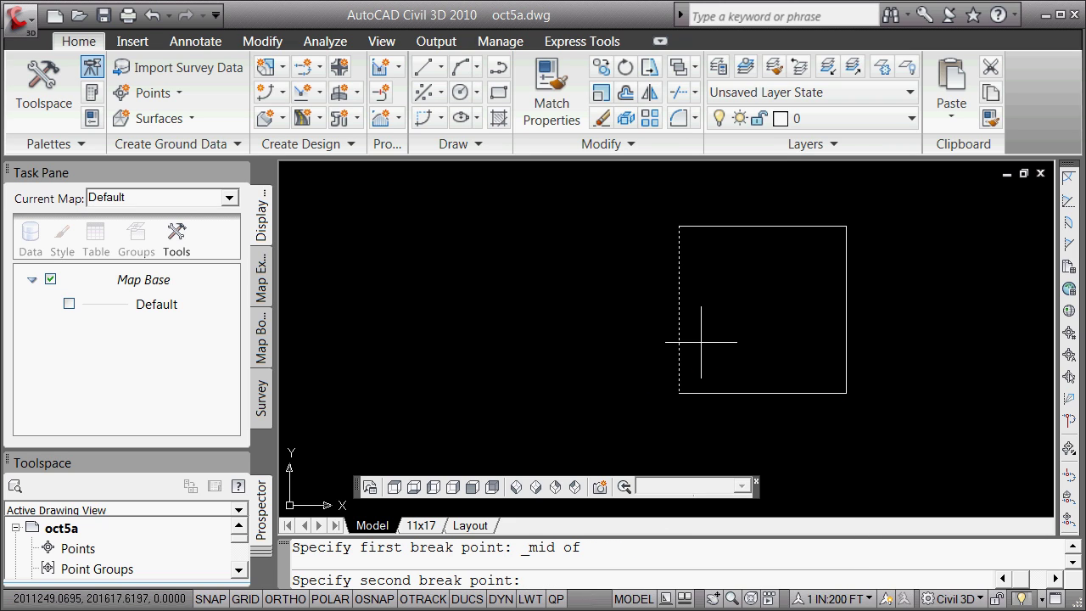
type("@")
key("Return")
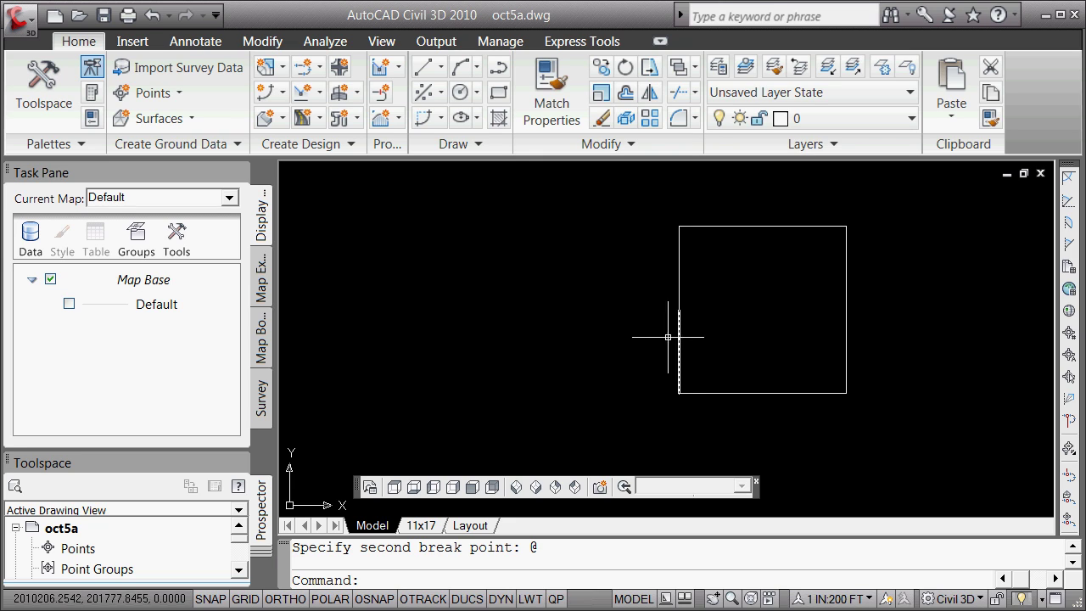
Erase the square's right vertical side.
type("e")
key("Return")
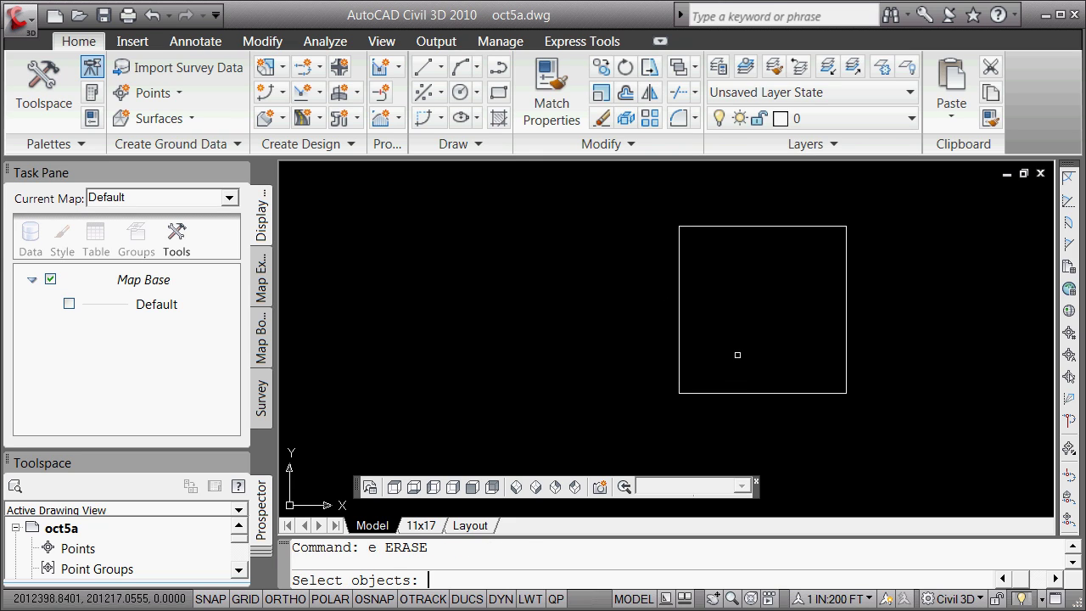
left_click(846, 342)
key("Return")
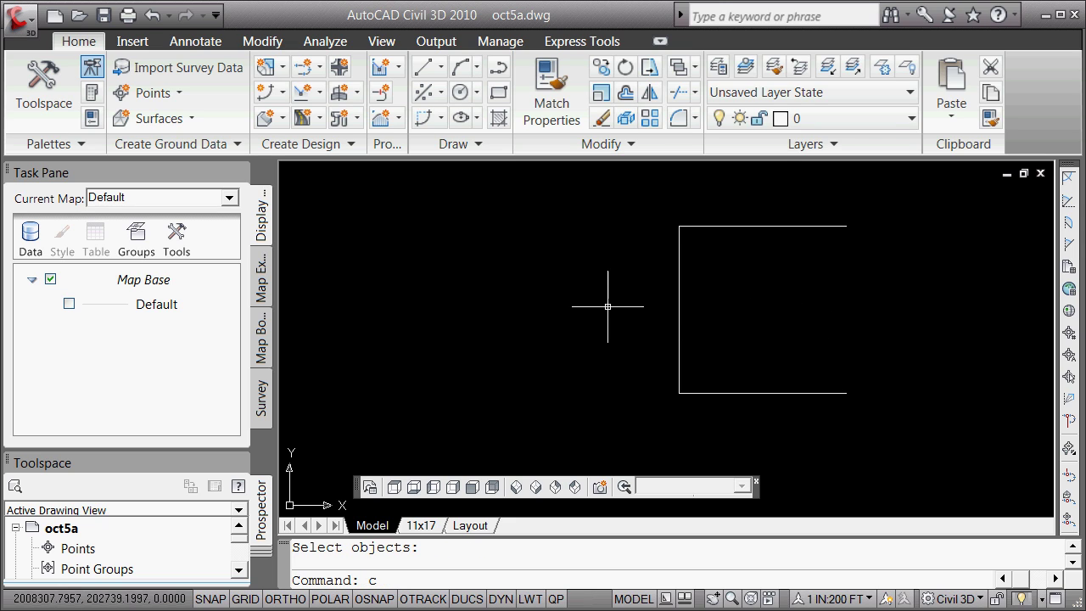
key("Escape")
Grip-move the left side onto the right side's endpoints, then delete it and restore the erased line.
left_click(697, 258)
left_click(660, 345)
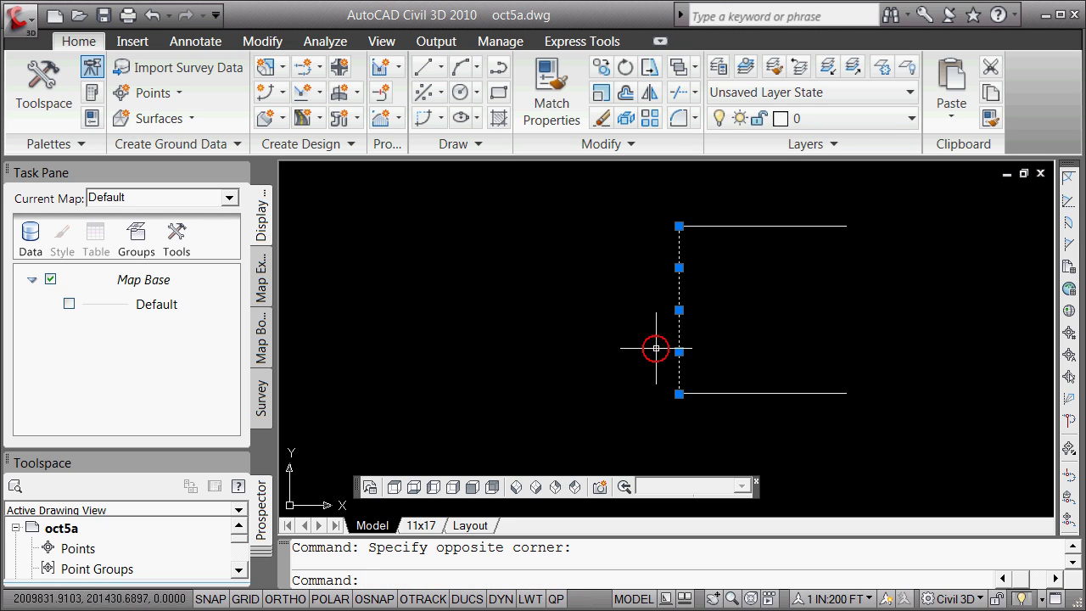
left_click(679, 226)
key("space")
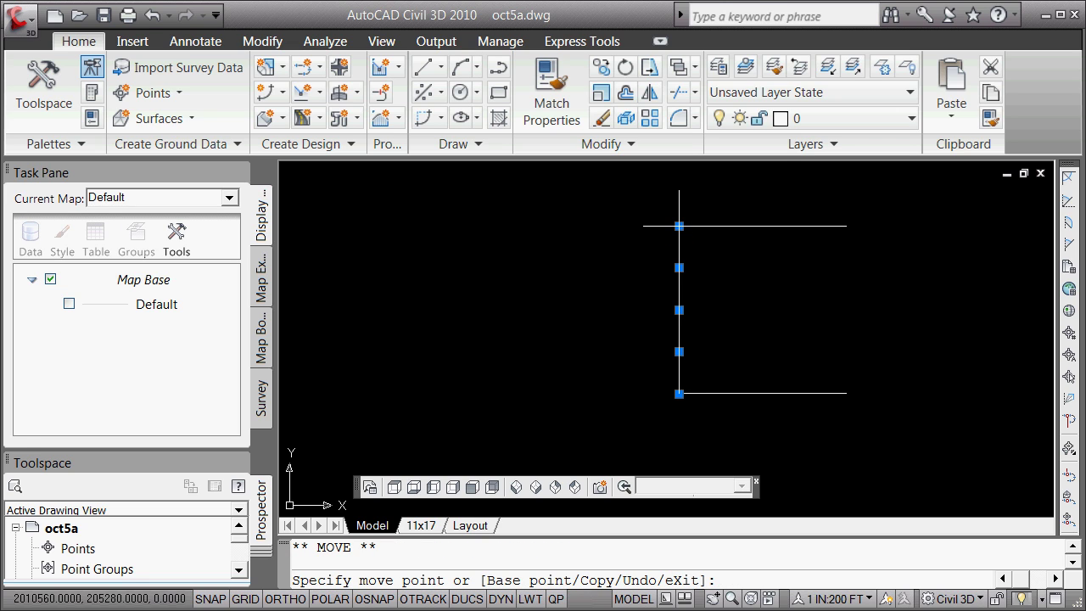
right_click(789, 260, "shift")
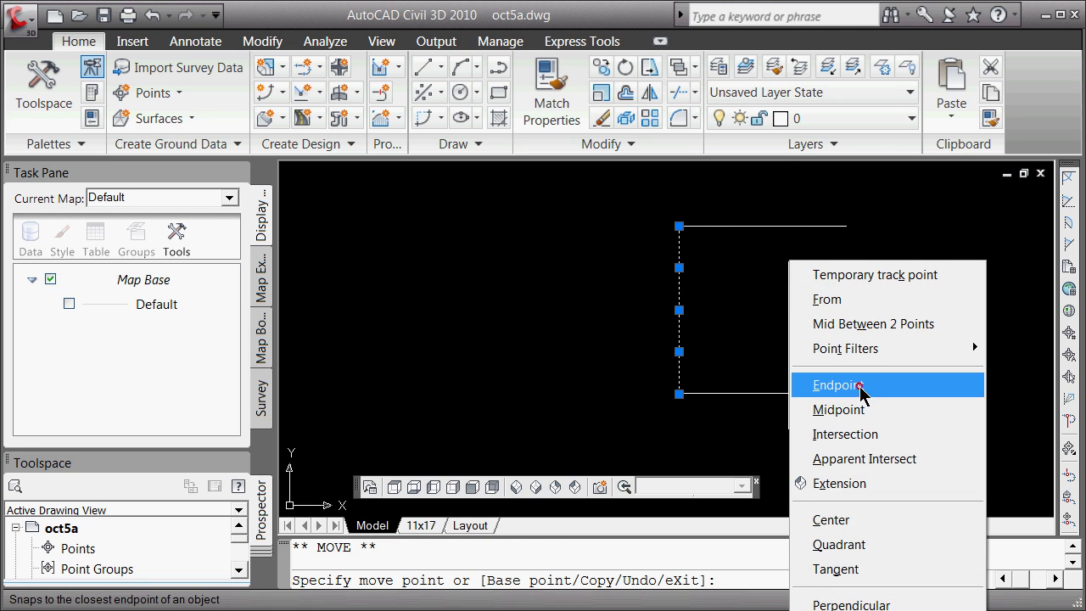
left_click(861, 386)
left_click(845, 226)
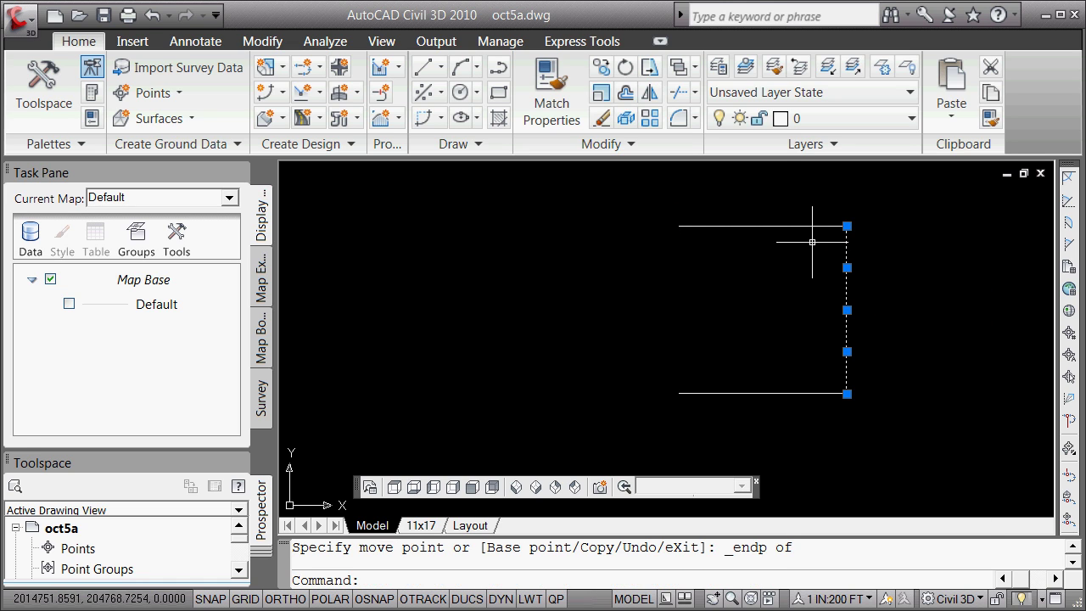
key("Delete")
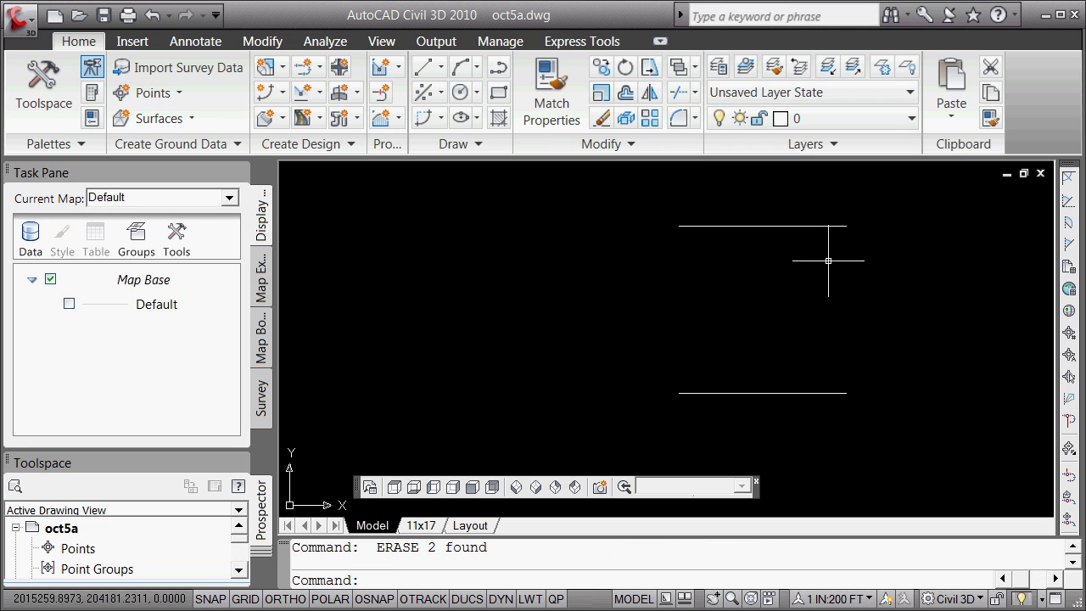
key("Return")
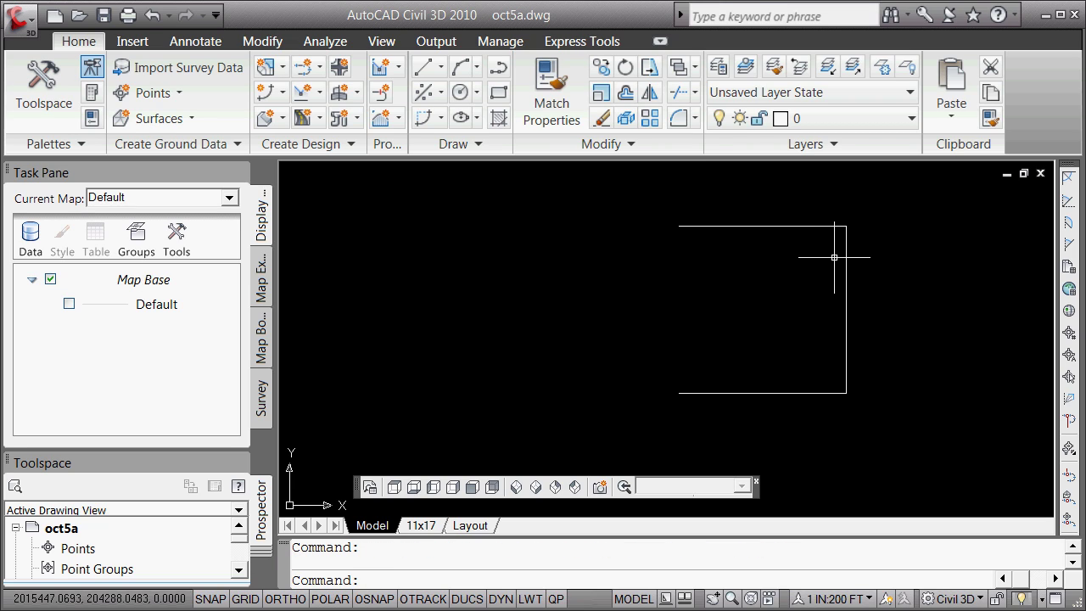
left_click(846, 310)
left_click(847, 227)
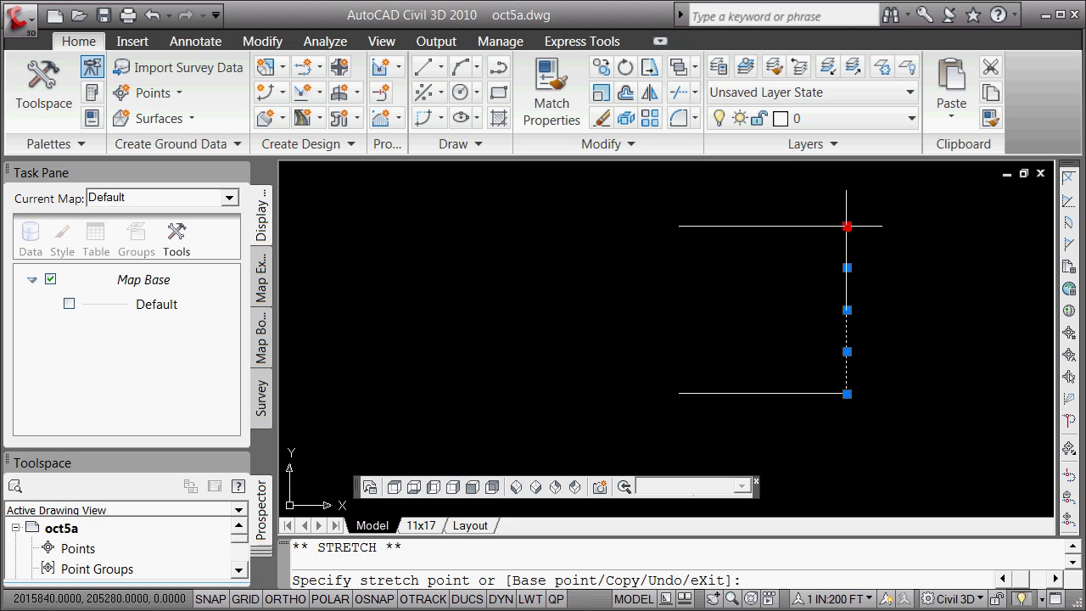
key("space")
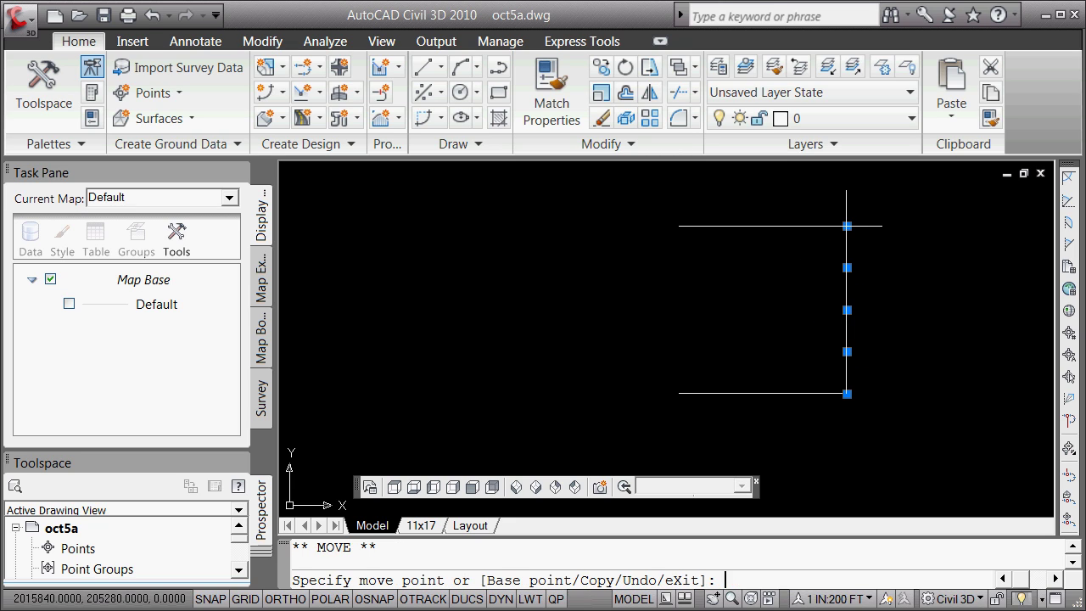
key("Return")
type("@")
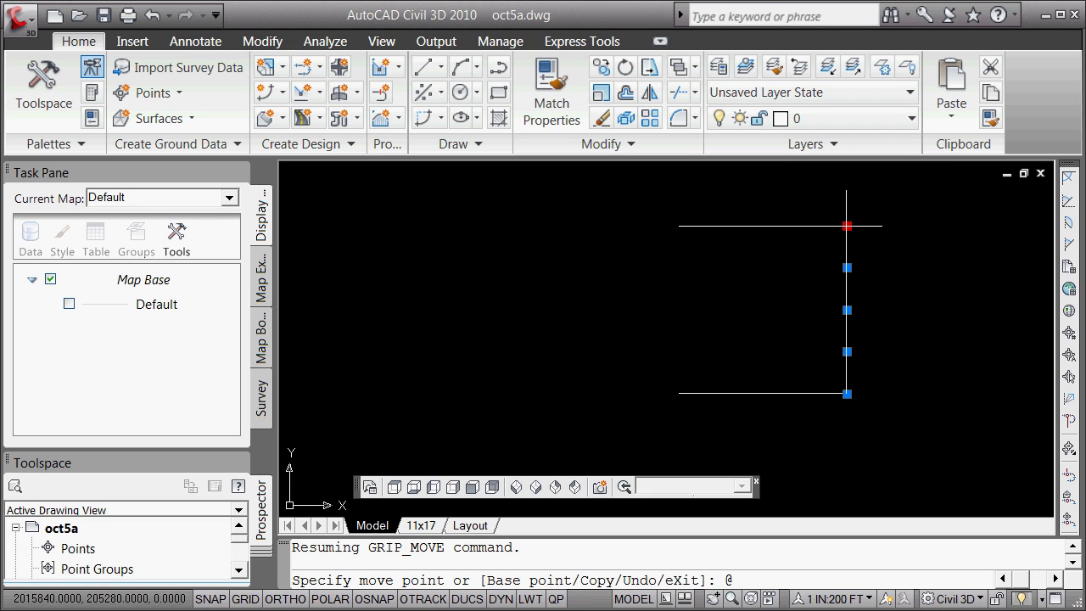
type("5280<180")
key("Return")
key("Escape")
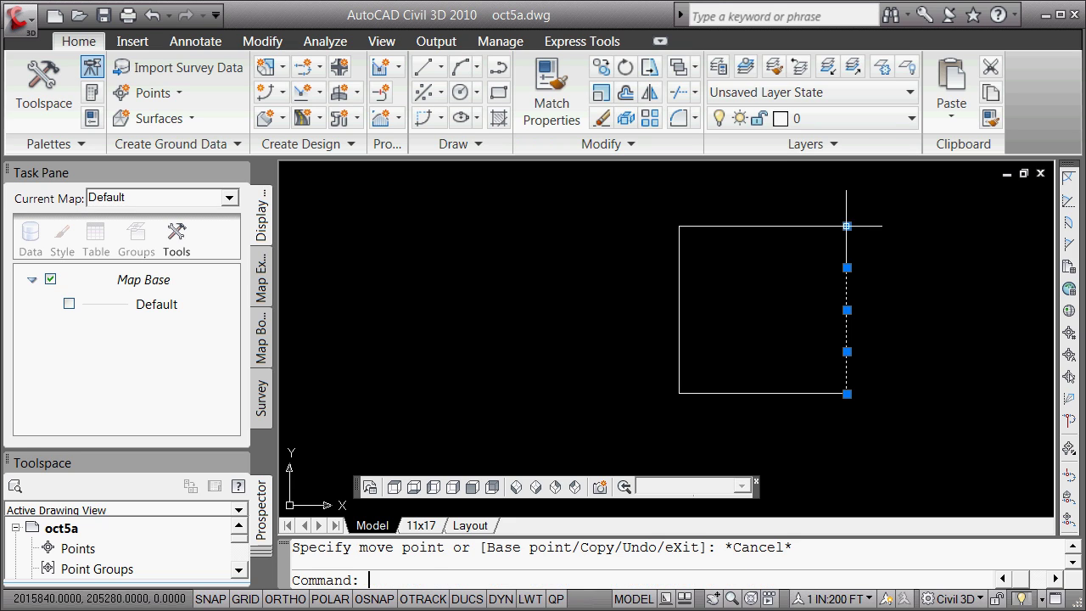
key("Escape")
Erase the top edge with a crossing window and the bottom edge, leaving two vertical lines.
type("e")
key("Return")
type("c")
key("Return")
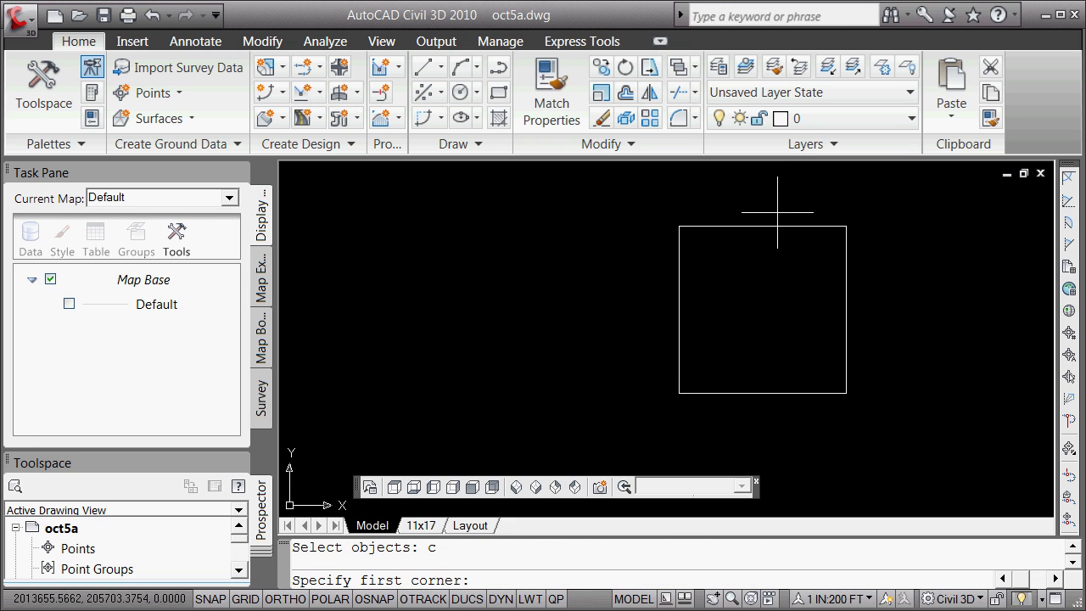
left_click(776, 212)
left_click(747, 258)
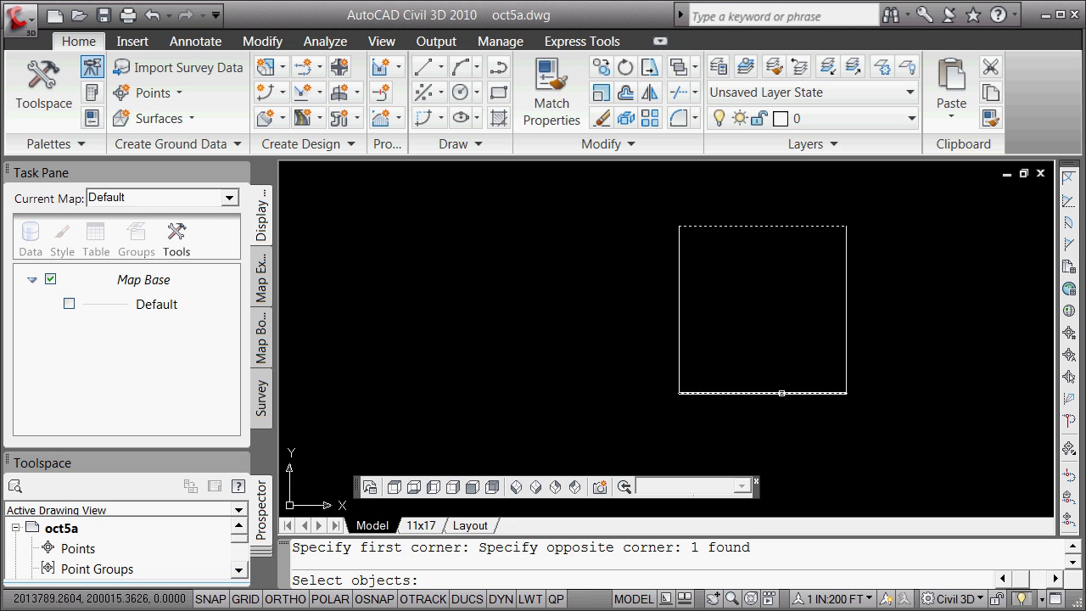
left_click(779, 393)
key("Return")
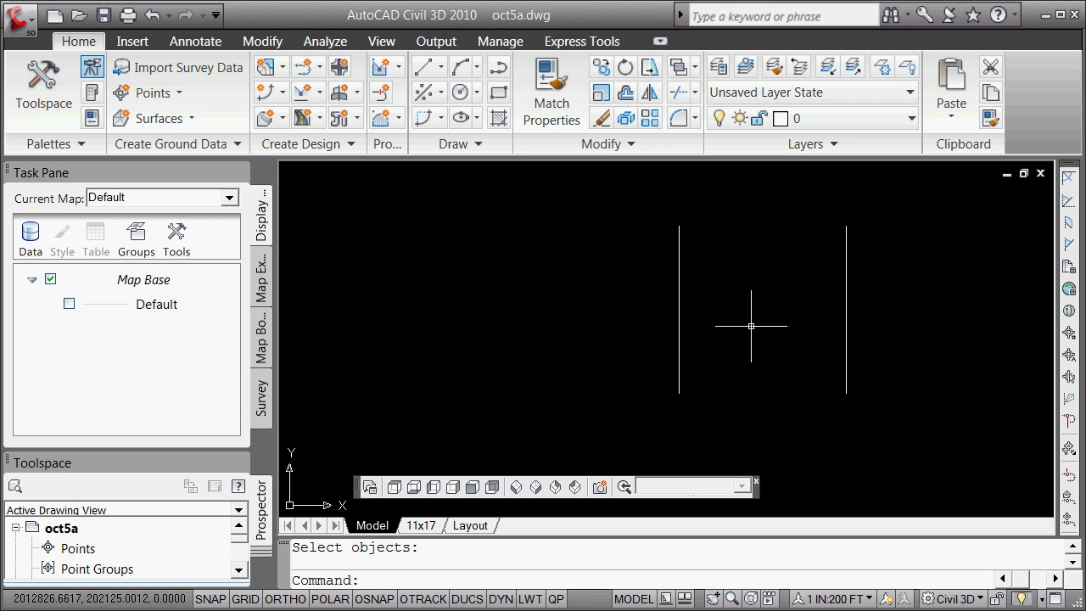
scroll(718, 315, "up", 3)
Choose E_SURF from the Home ribbon's Layers drop-down list as the current layer.
scroll(710, 318, "down", 4)
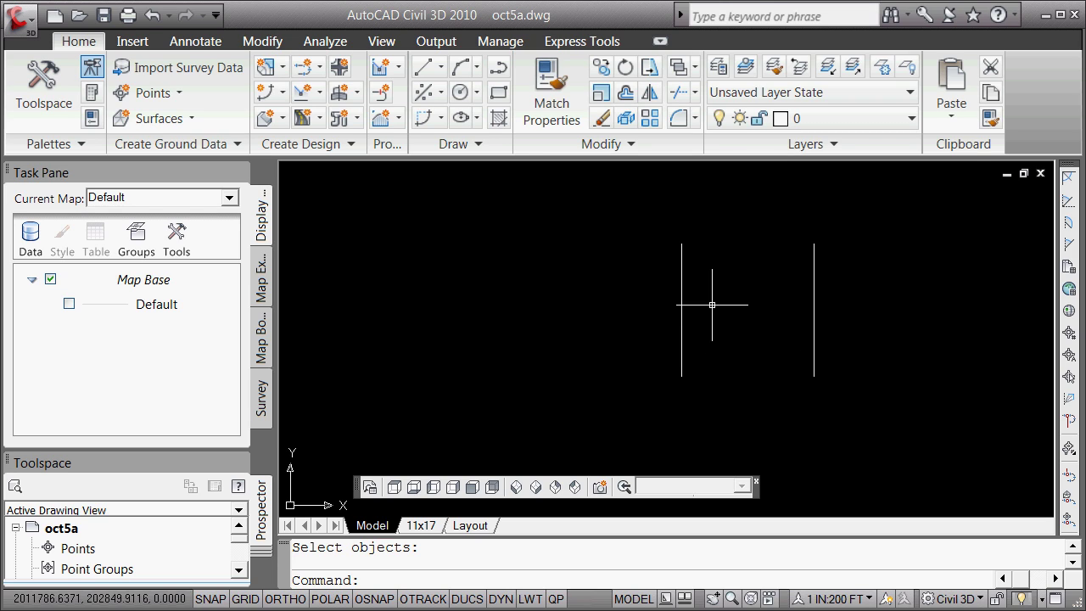
left_click(910, 118)
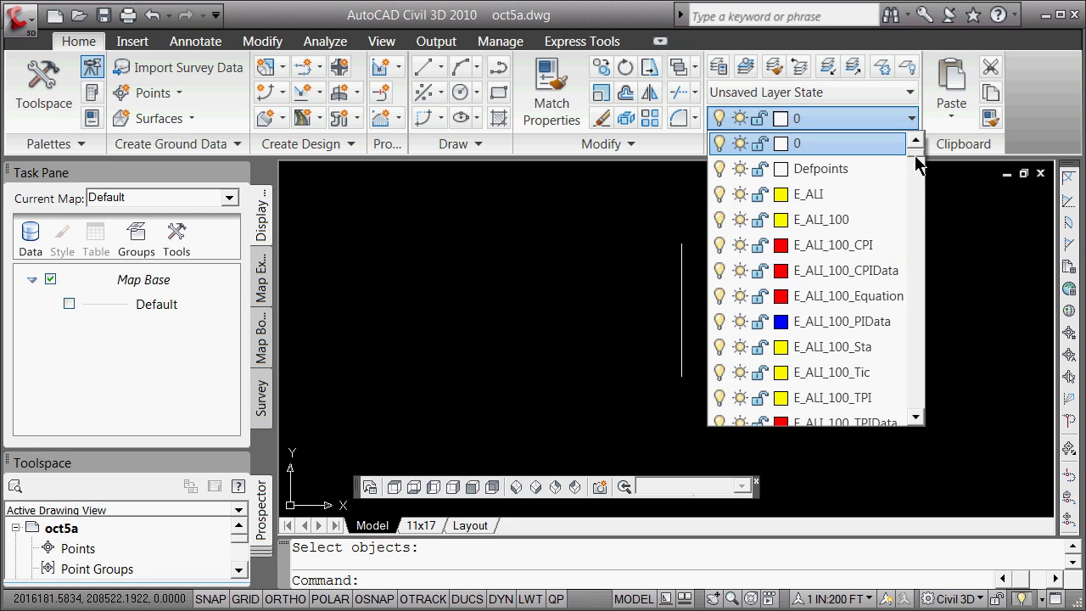
left_click_drag(915, 146, 923, 178)
scroll(923, 178, "up", 3)
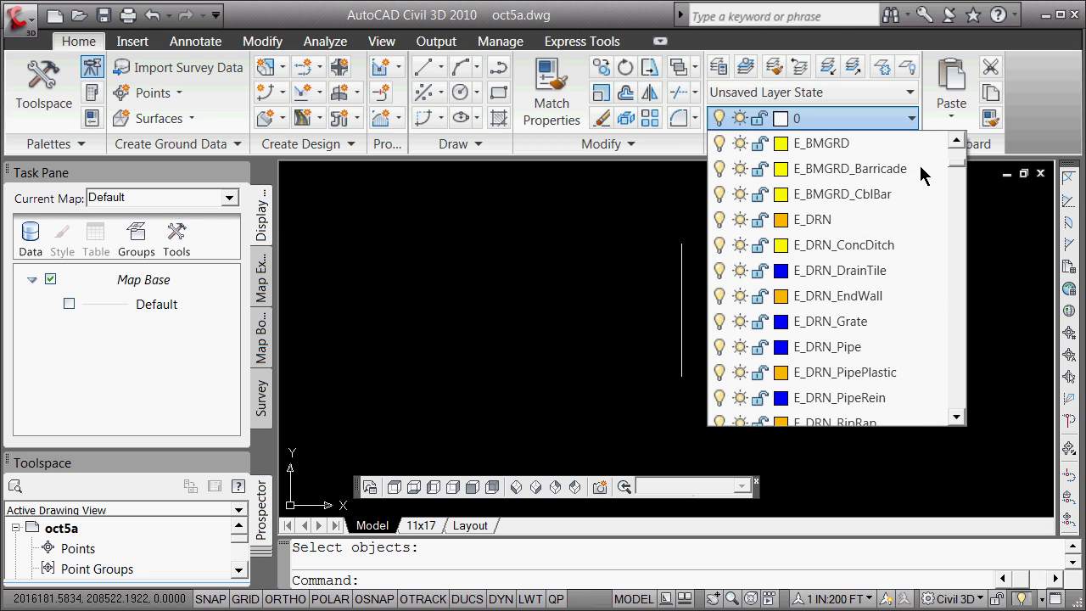
scroll(921, 177, "down", 15)
scroll(916, 191, "up", 2)
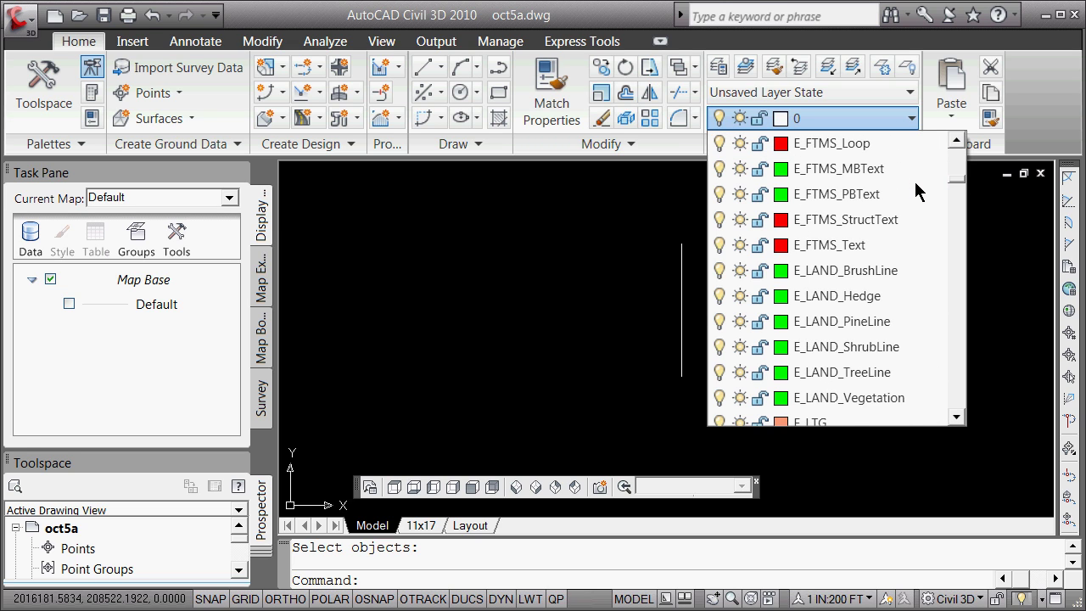
scroll(916, 192, "down", 7)
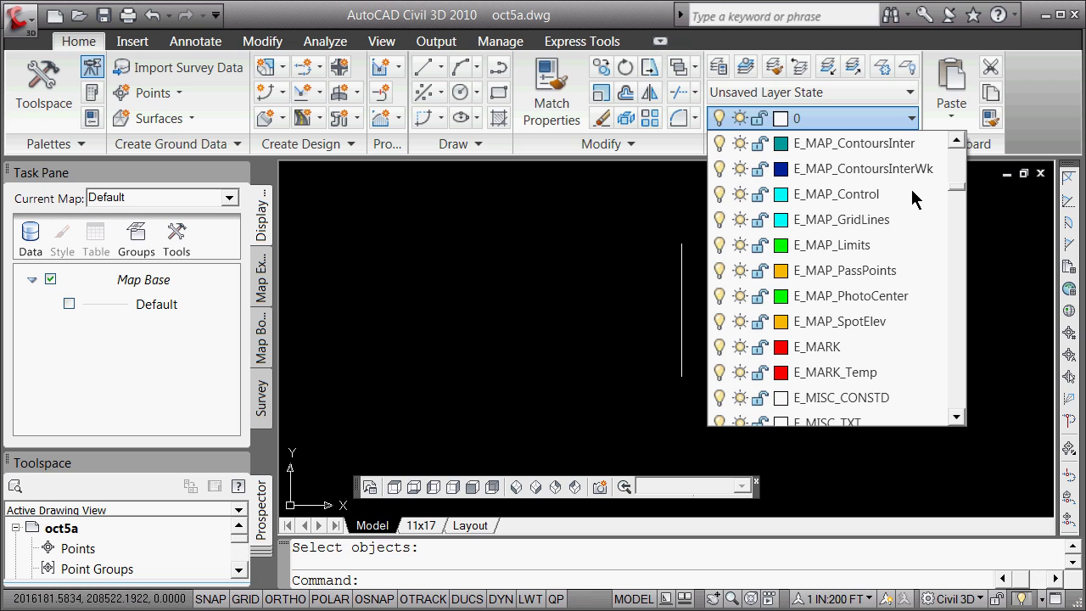
scroll(913, 202, "down", 5)
scroll(914, 203, "up", 1)
scroll(933, 220, "down", 7)
scroll(964, 239, "down", 20)
scroll(965, 231, "up", 12)
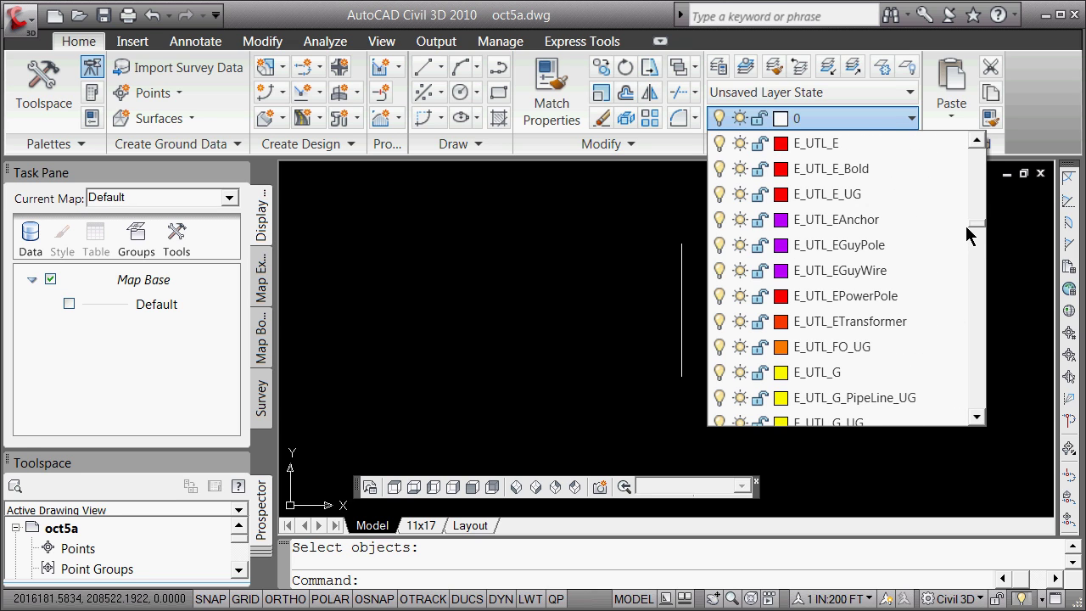
scroll(966, 233, "down", 10)
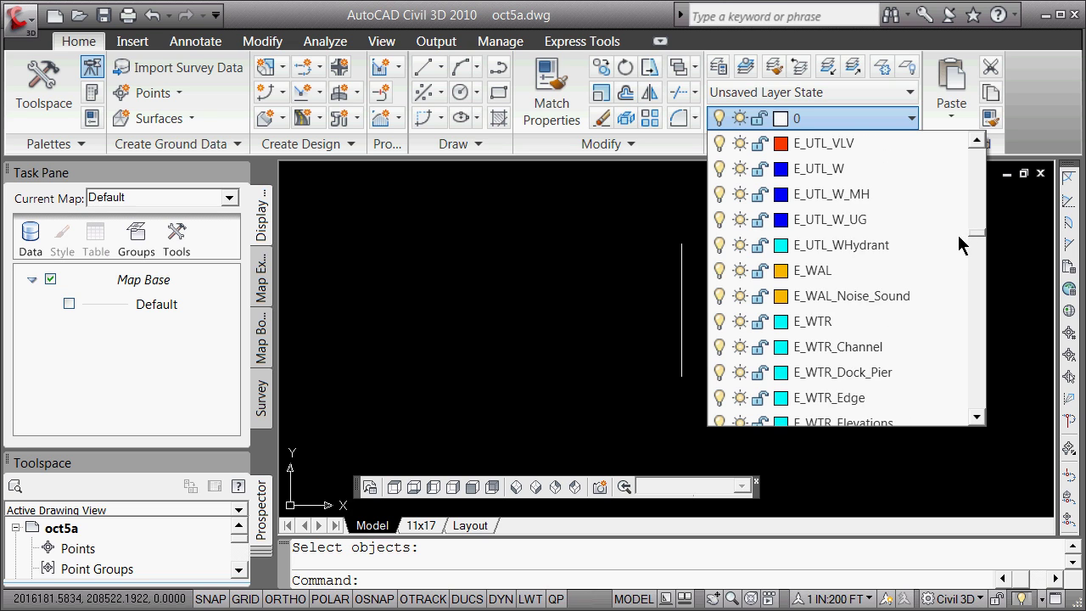
scroll(958, 235, "up", 2)
scroll(959, 243, "down", 9)
scroll(957, 241, "up", 15)
scroll(961, 227, "up", 12)
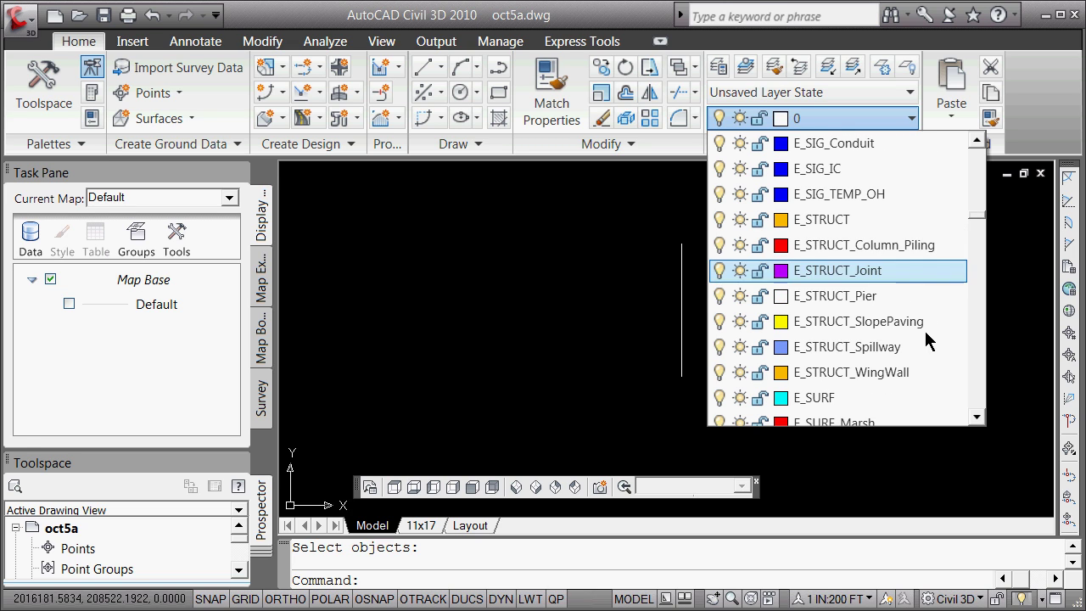
left_click(798, 397)
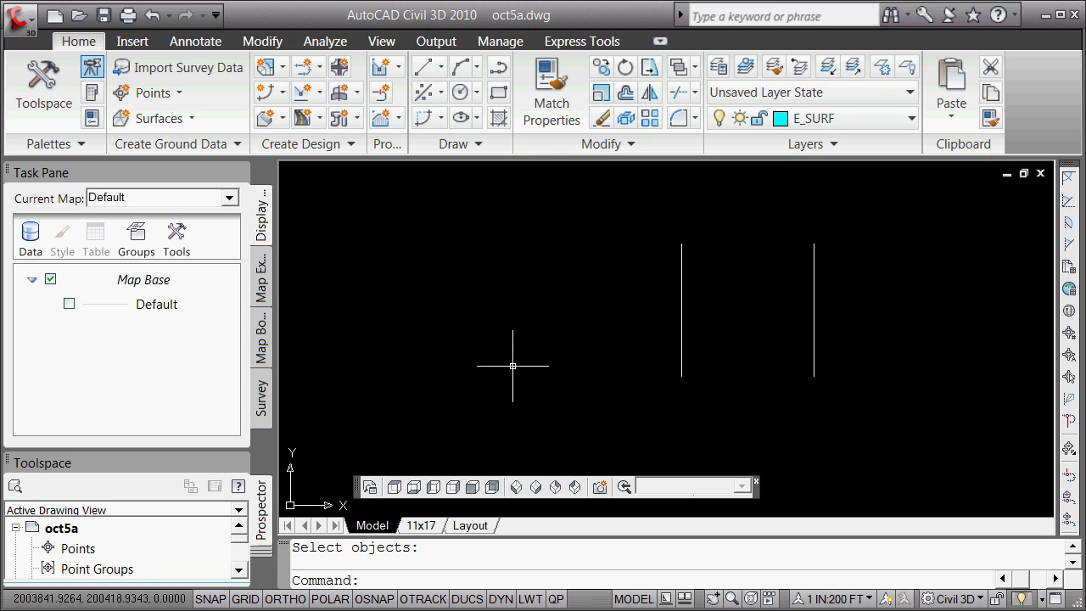
Start a line at the left line's top end, using an .XY filter, at elevation 1000.
key("Return")
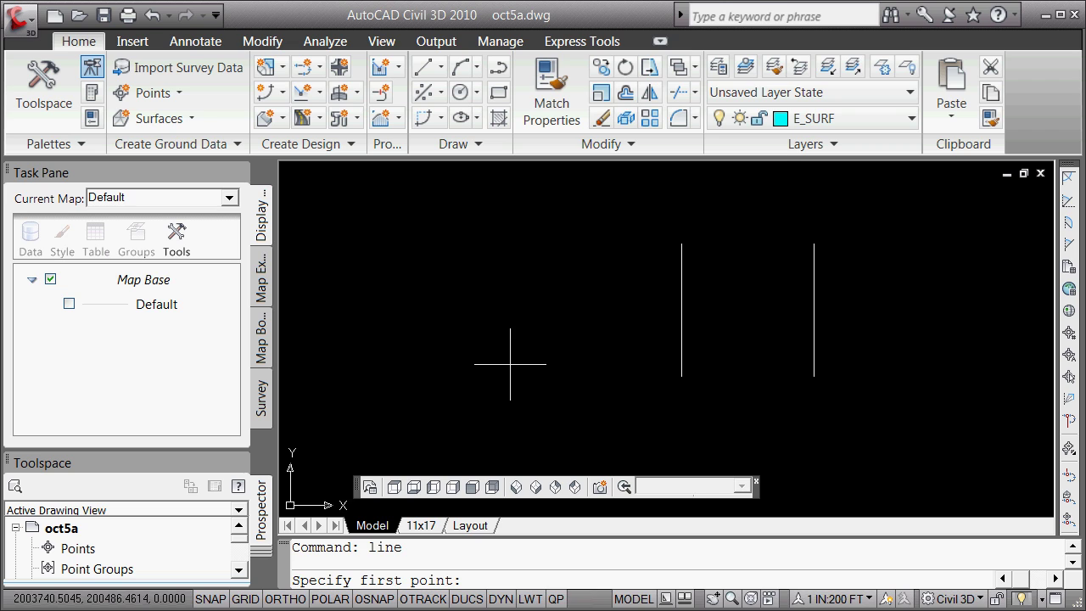
right_click(510, 364, "shift")
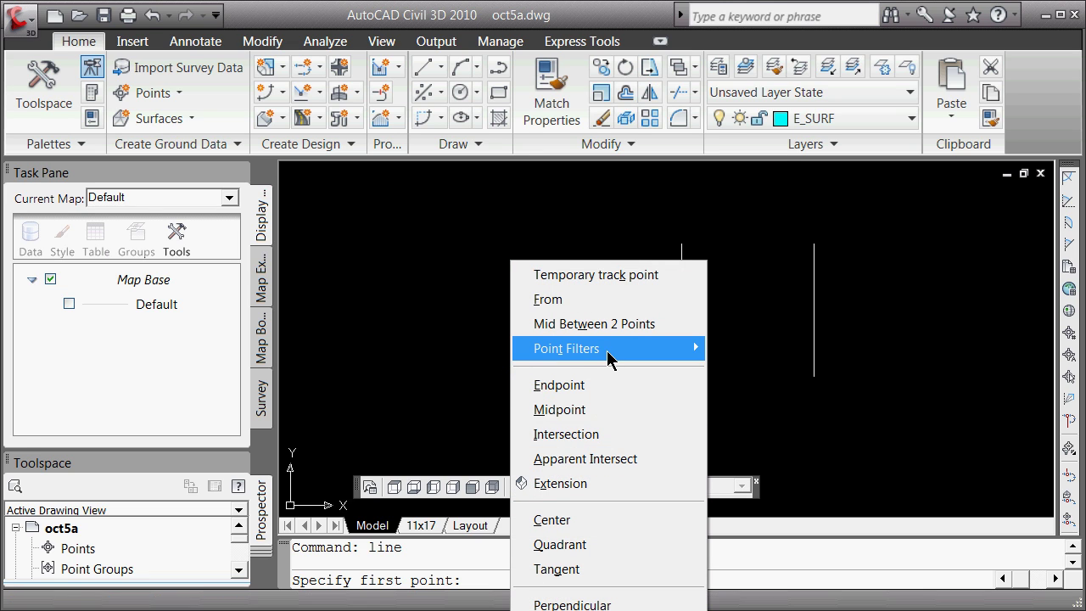
mouse_move(606, 359)
left_click(744, 432)
right_click(629, 312, "shift")
left_click(679, 382)
left_click(688, 249)
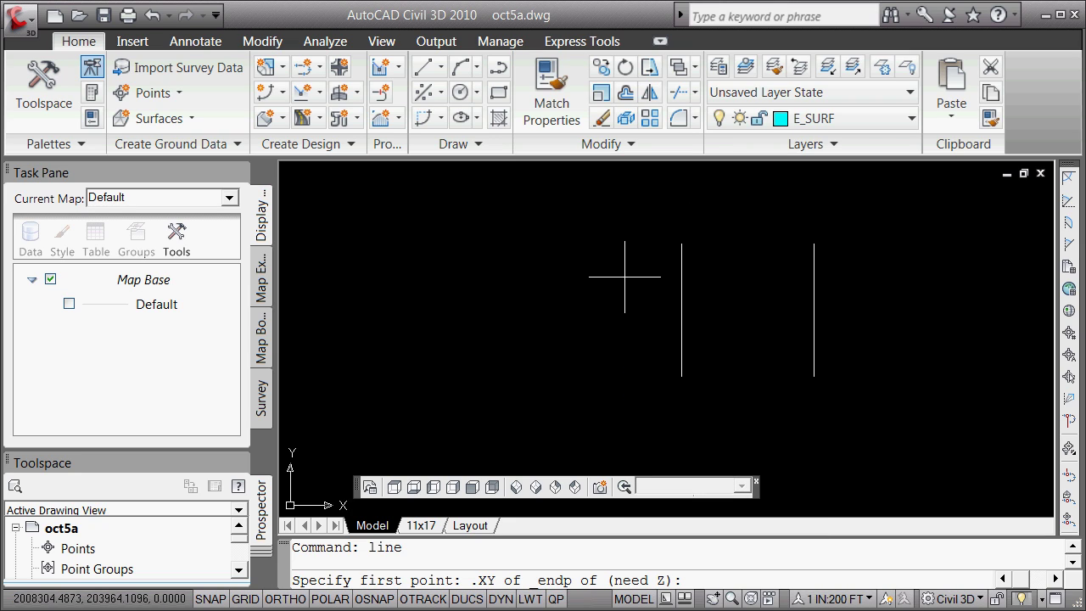
type("1000")
key("Return")
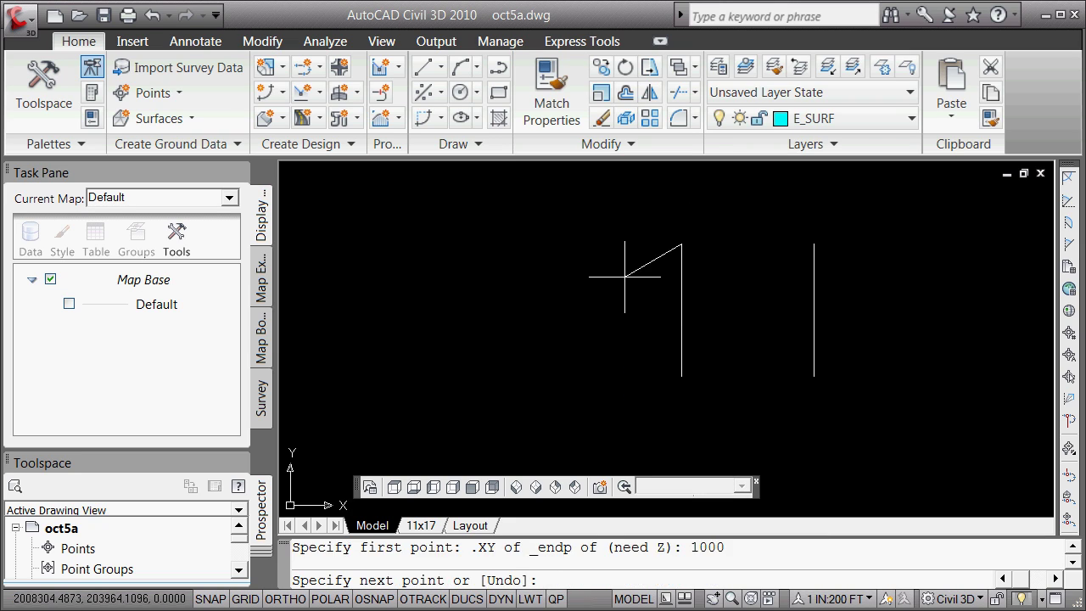
With ortho on, add the next vertex on the left line at elevation 900.
key("F8")
right_click(626, 261, "shift")
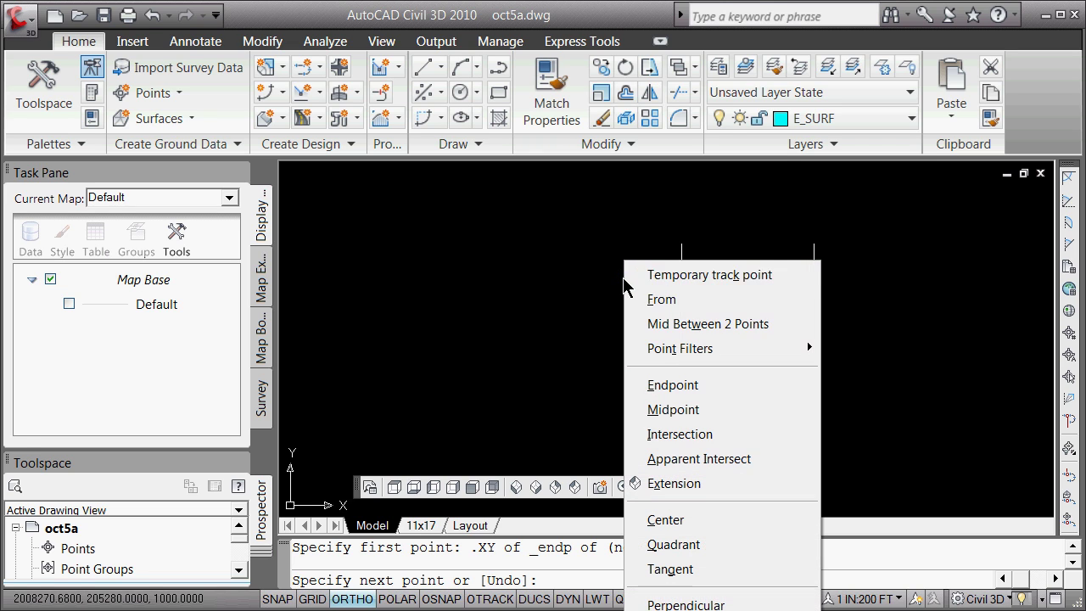
mouse_move(683, 355)
left_click(848, 436)
right_click(642, 368, "shift")
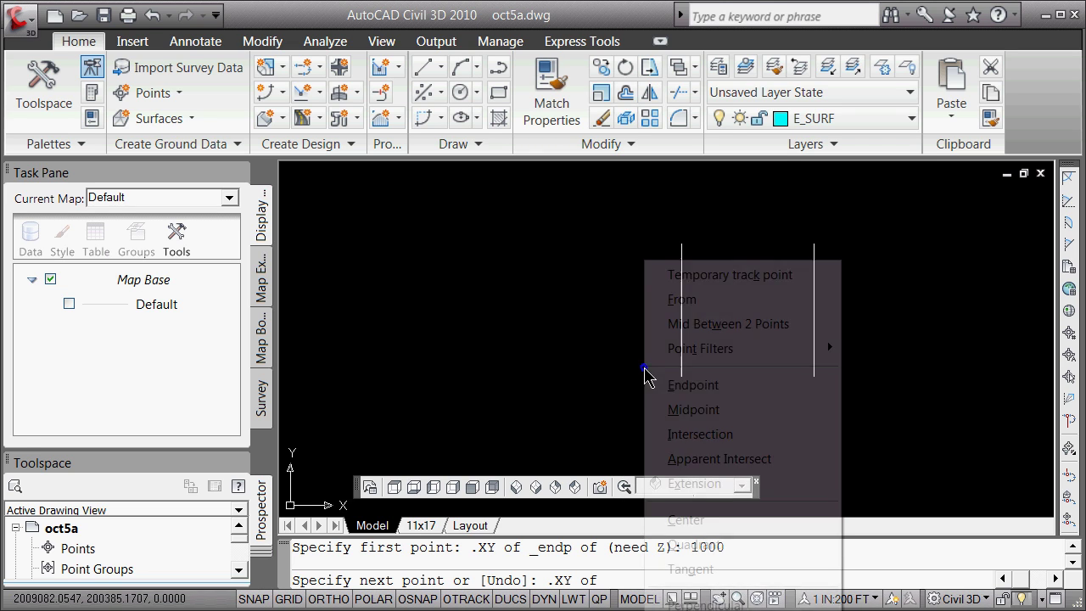
left_click(688, 385)
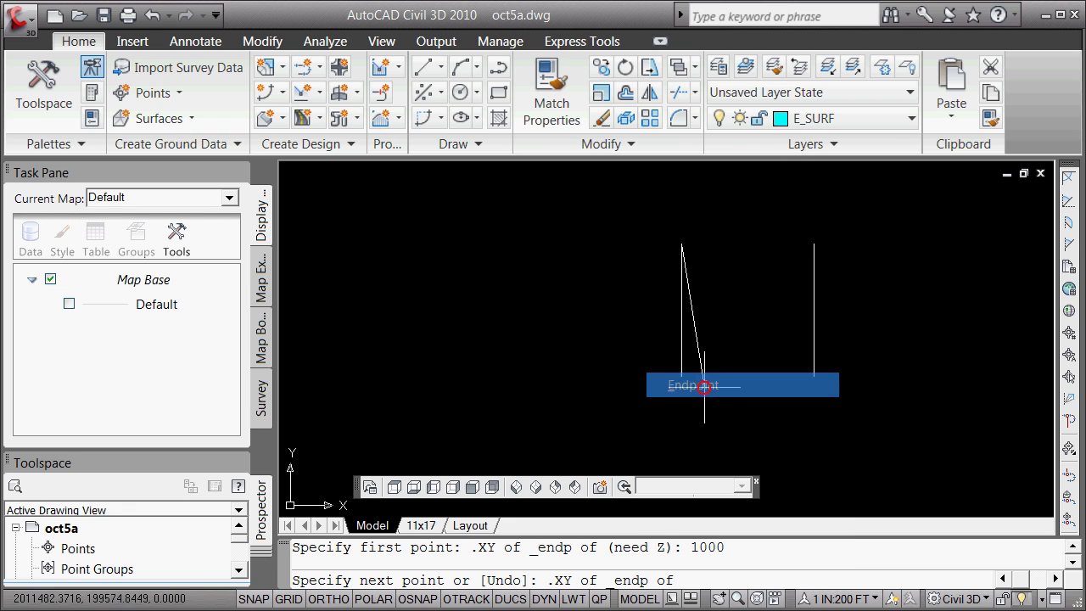
left_click(681, 309)
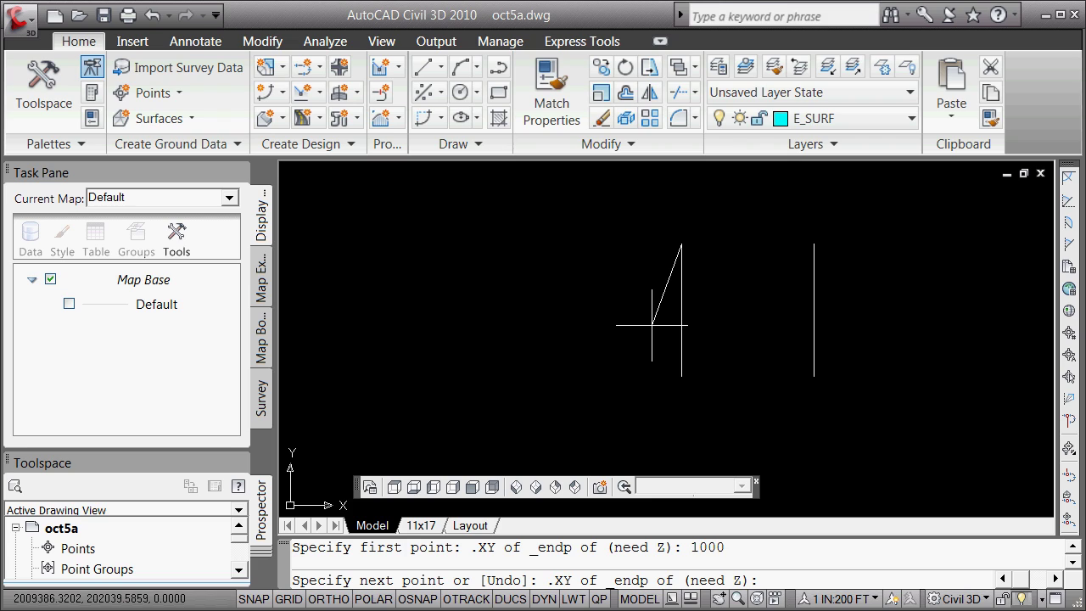
type("900")
key("Return")
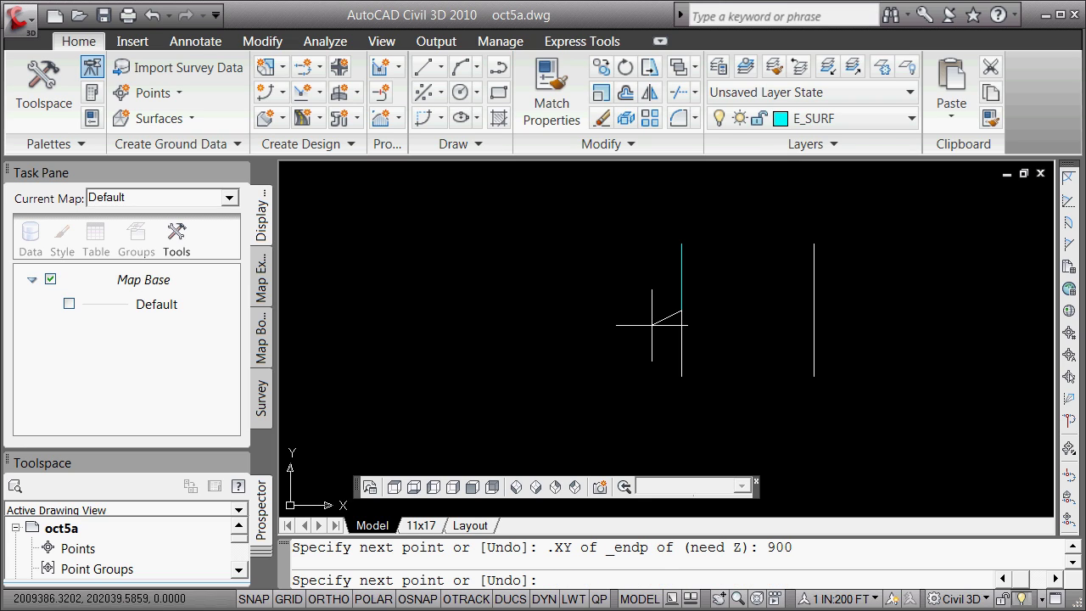
End the line at the left line's lower end at elevation 1050.
type(".xy")
key("Return")
type("end")
key("Return")
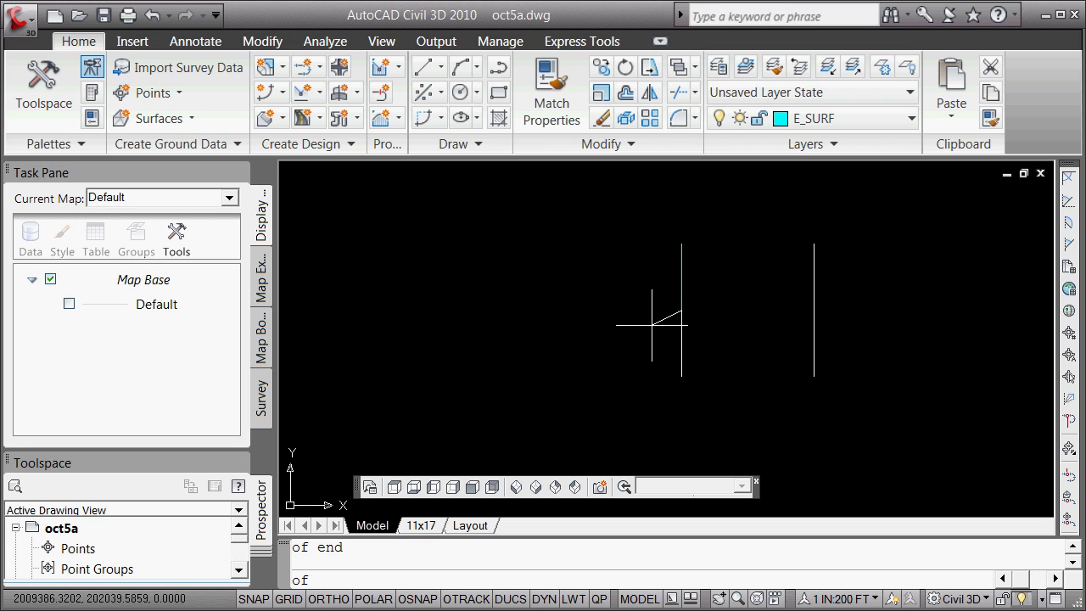
left_click(683, 375)
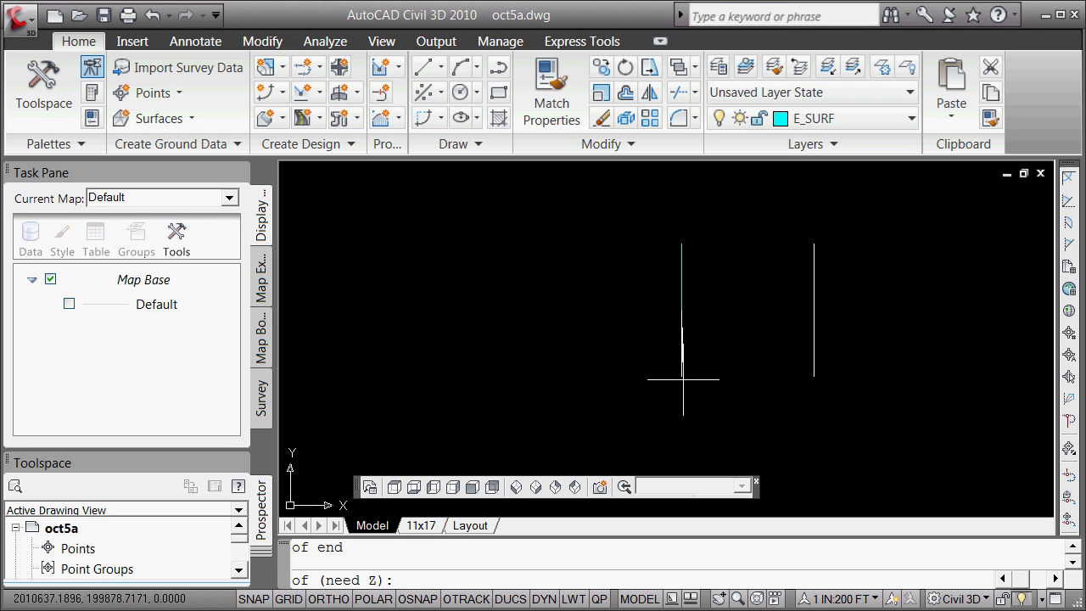
type("110")
key("BackSpace")
key("BackSpace")
key("BackSpace")
type("1050")
key("Return")
key("Return")
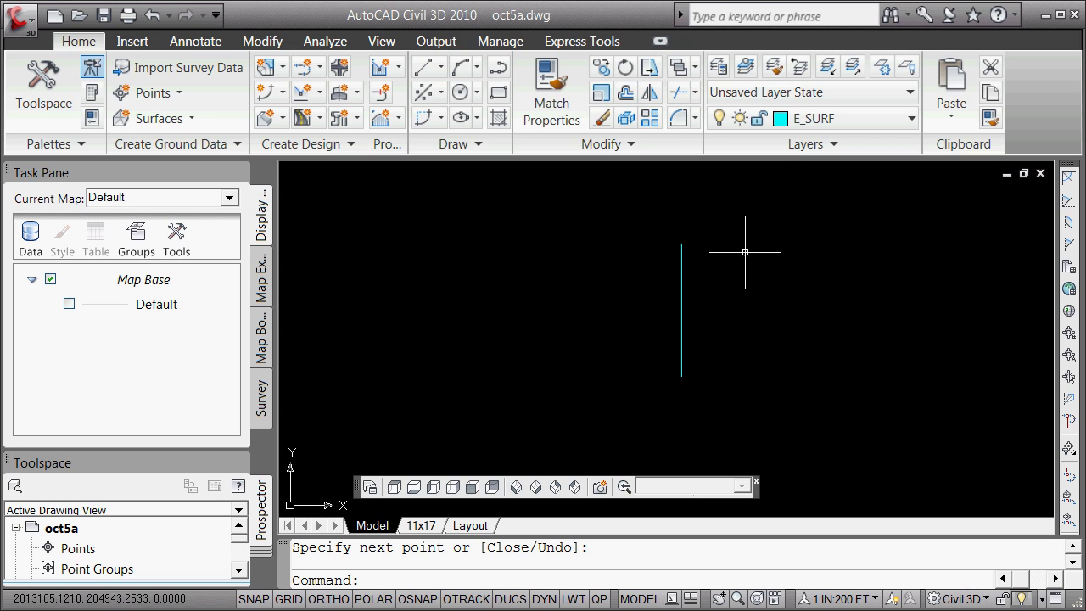
left_click(683, 280)
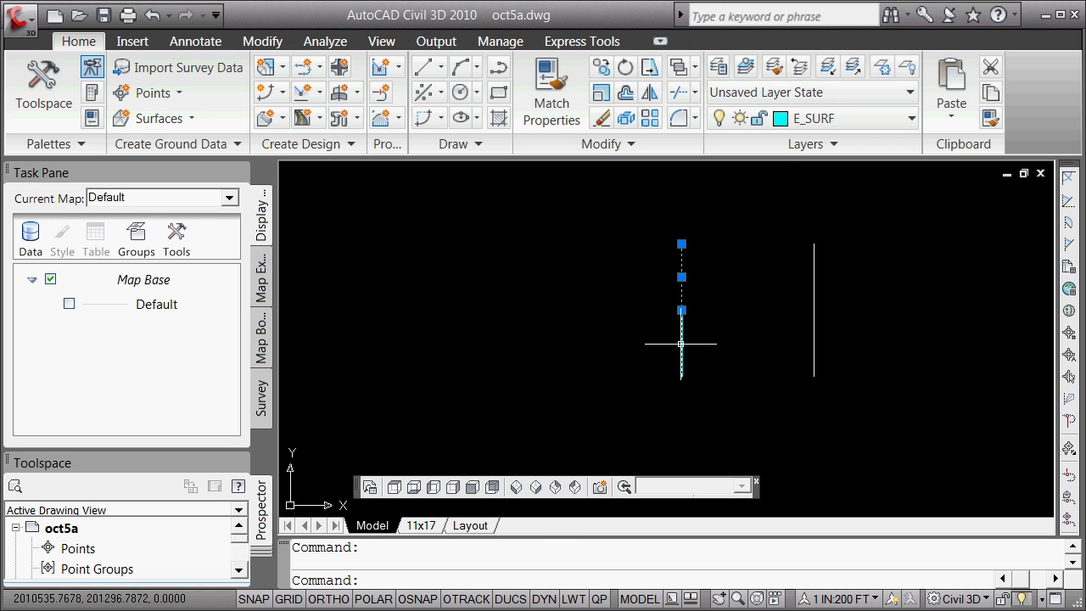
left_click(686, 344)
type("li")
key("Return")
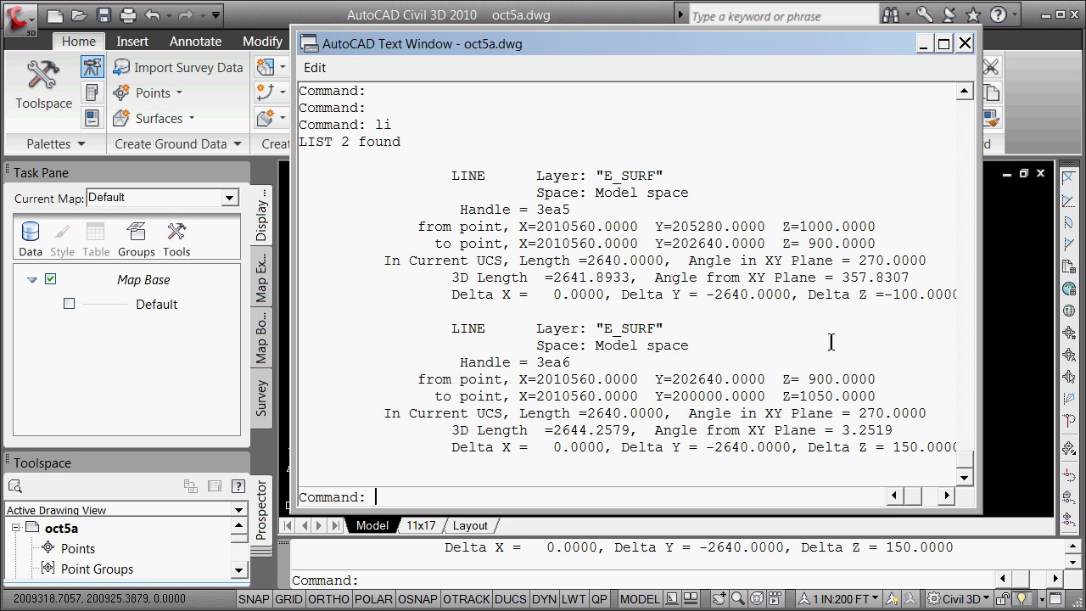
left_click(965, 43)
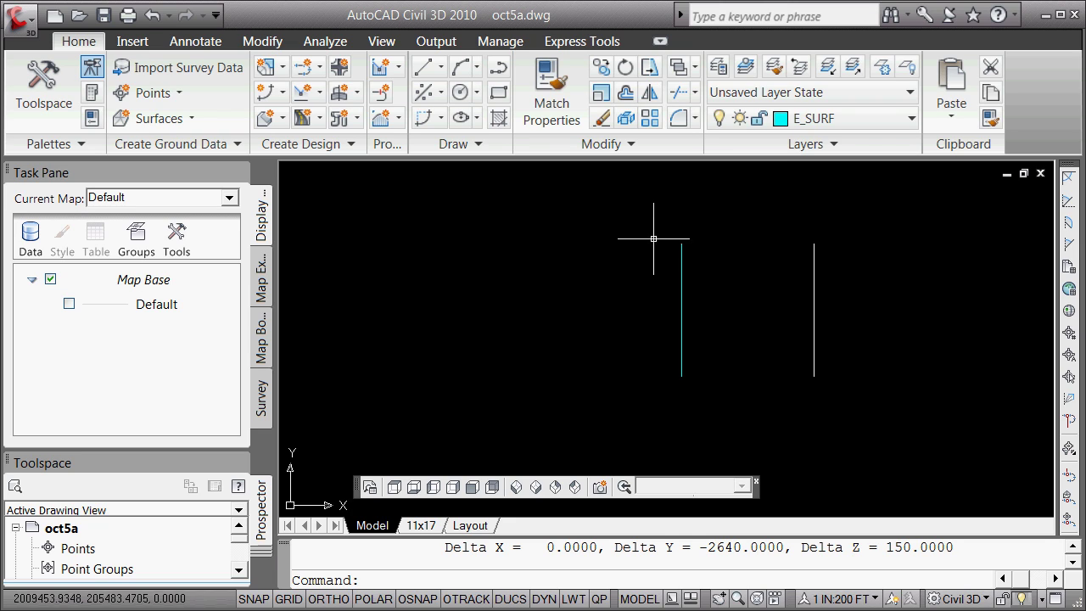
left_click(681, 299)
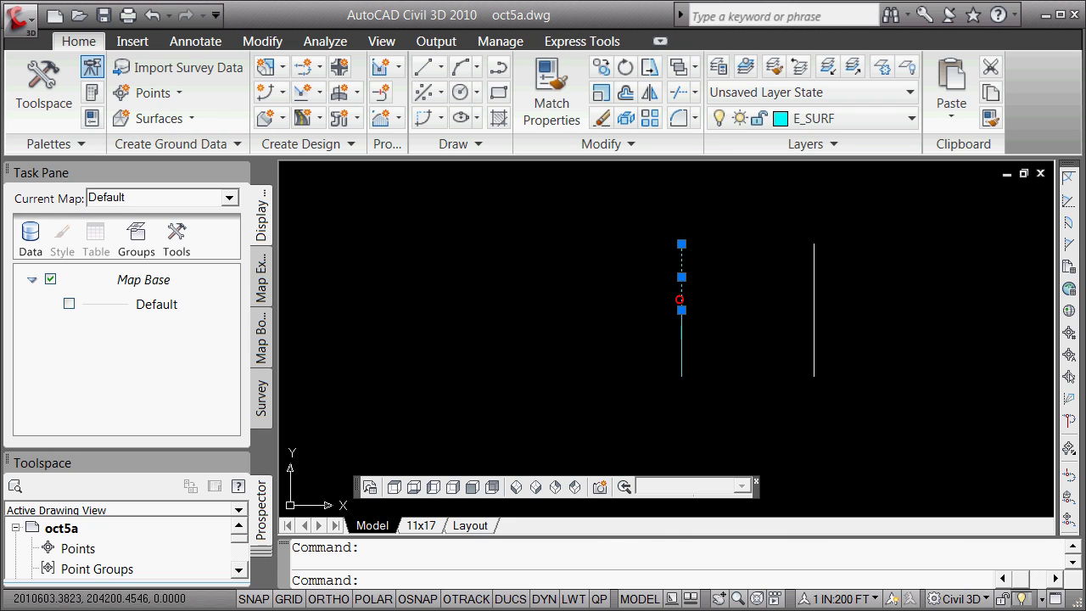
left_click(683, 348)
left_click(681, 244)
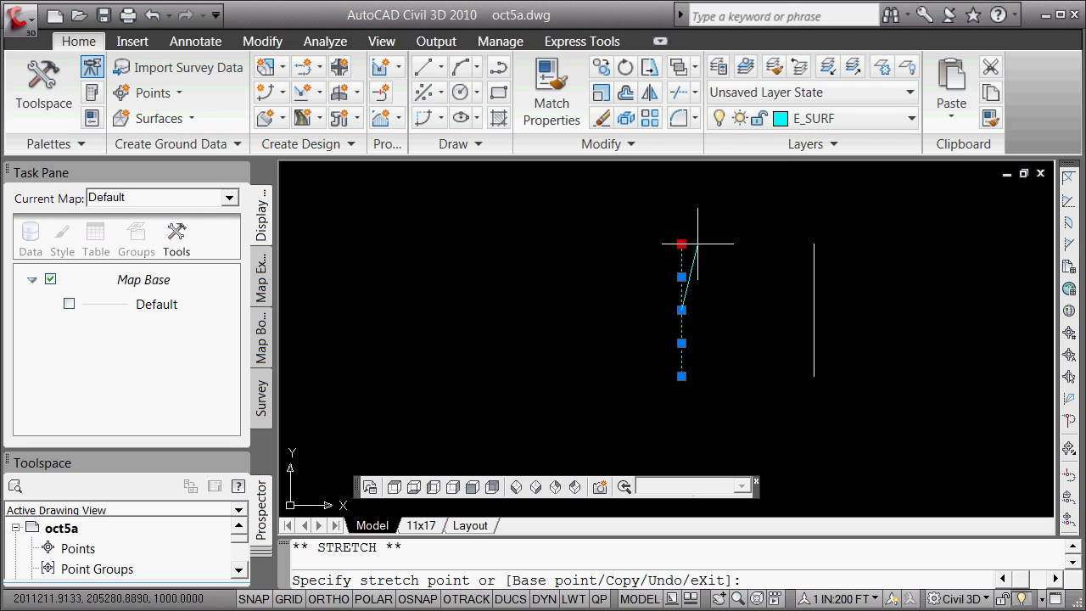
key("space")
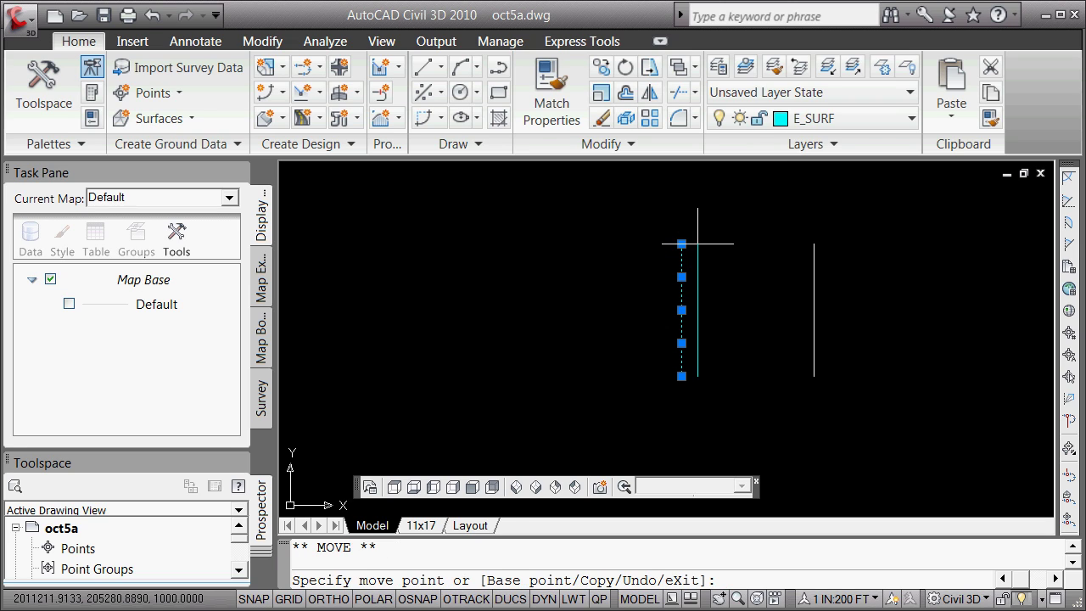
type("c")
key("Return")
type("@")
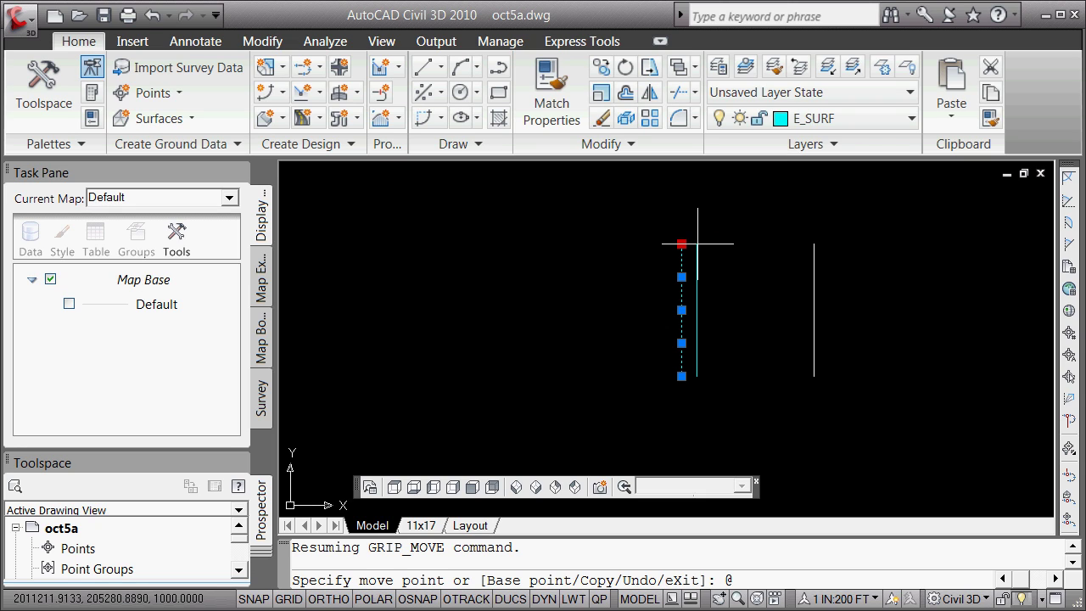
type("12,0,-.24")
key("Return")
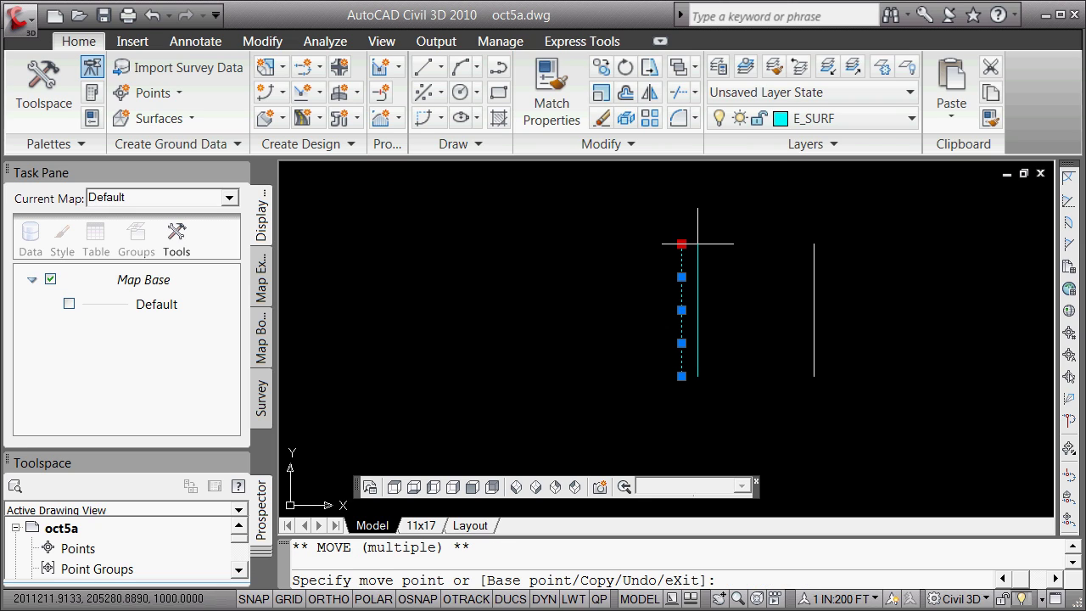
key("Return")
key("Escape")
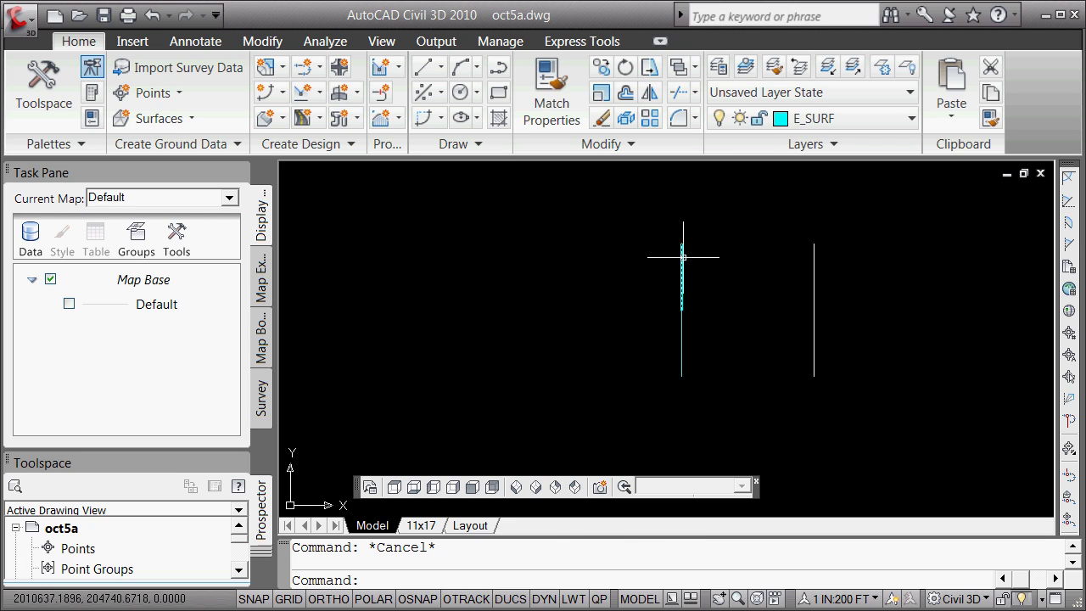
Zoom in and select the newly copied cyan line.
scroll(687, 271, "up", 4)
scroll(690, 368, "down", 3)
scroll(703, 339, "up", 4)
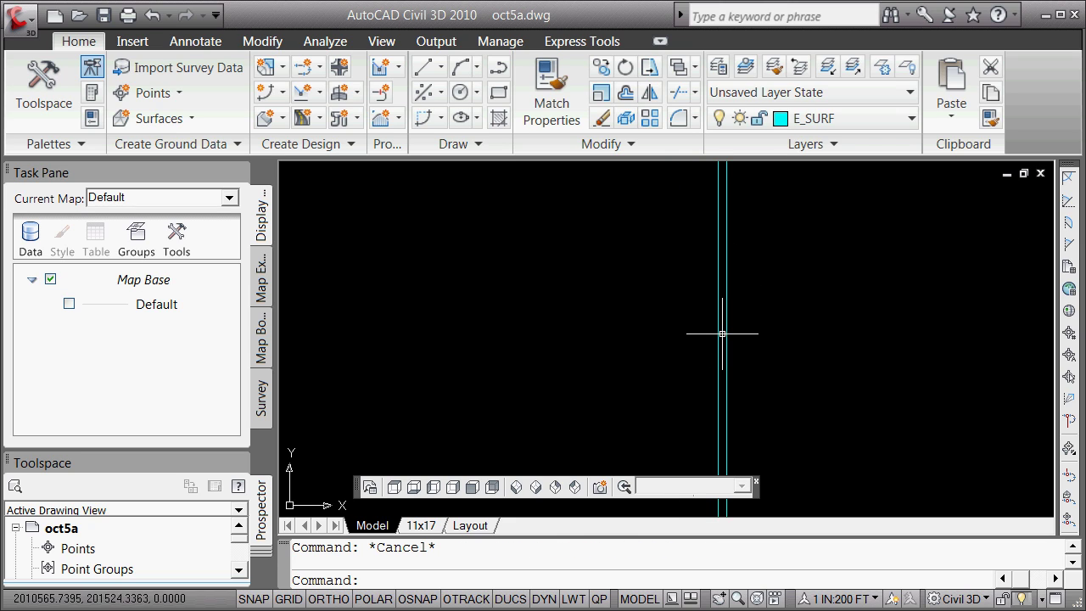
left_click(726, 330)
scroll(753, 307, "down", 2)
scroll(782, 278, "up", 3)
scroll(766, 206, "down", 4)
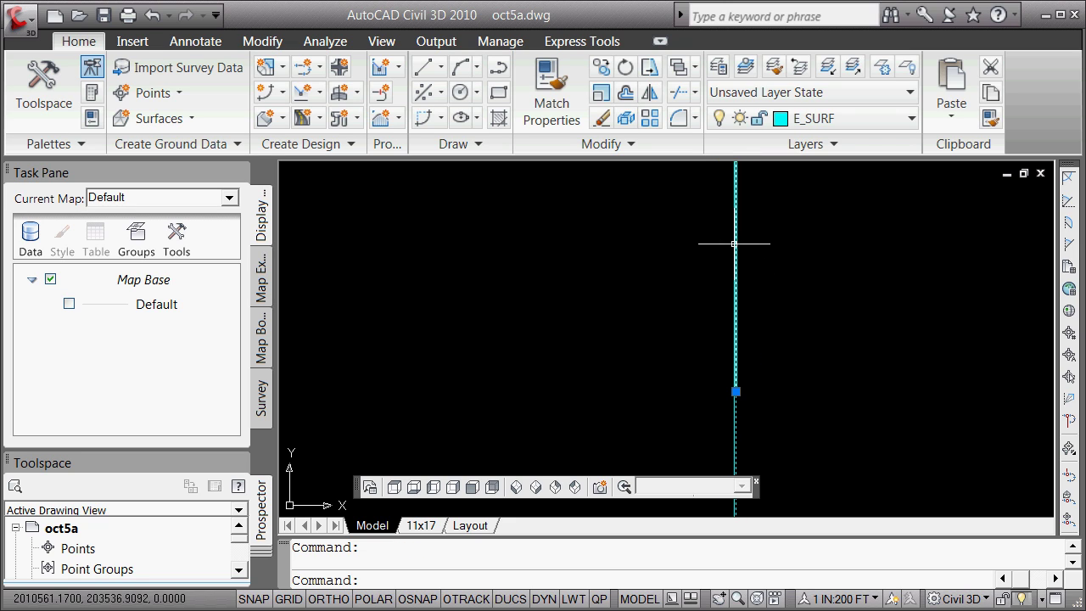
left_click(736, 243)
scroll(758, 319, "up", 3)
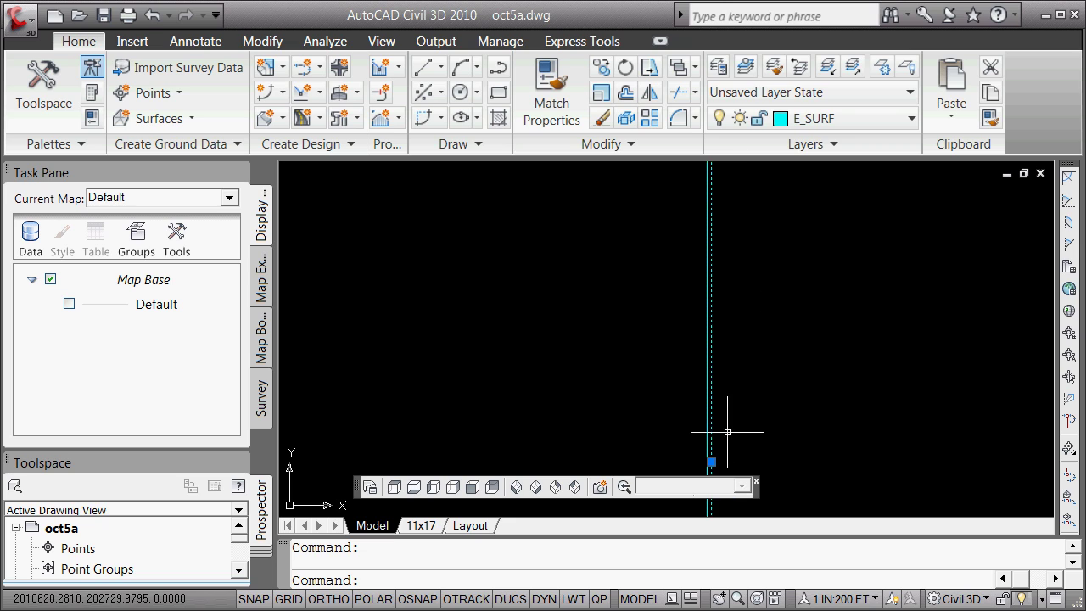
scroll(752, 361, "down", 2)
scroll(747, 346, "up", 6)
scroll(701, 318, "down", 2)
scroll(666, 229, "up", 3)
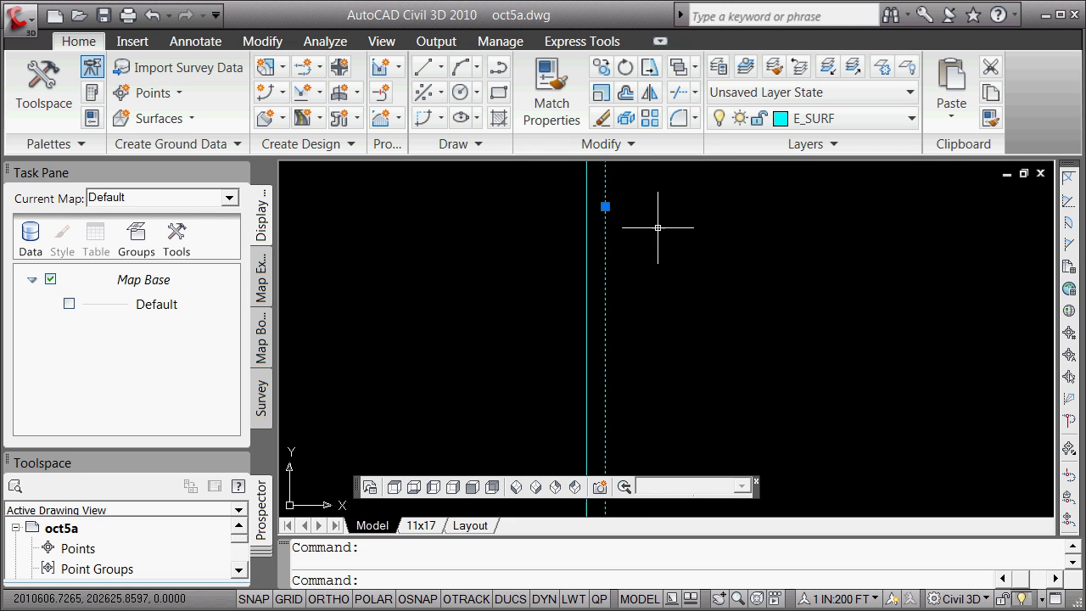
Grip-copy that line from its top endpoint 4 units east and 0.1 lower.
left_click(605, 206)
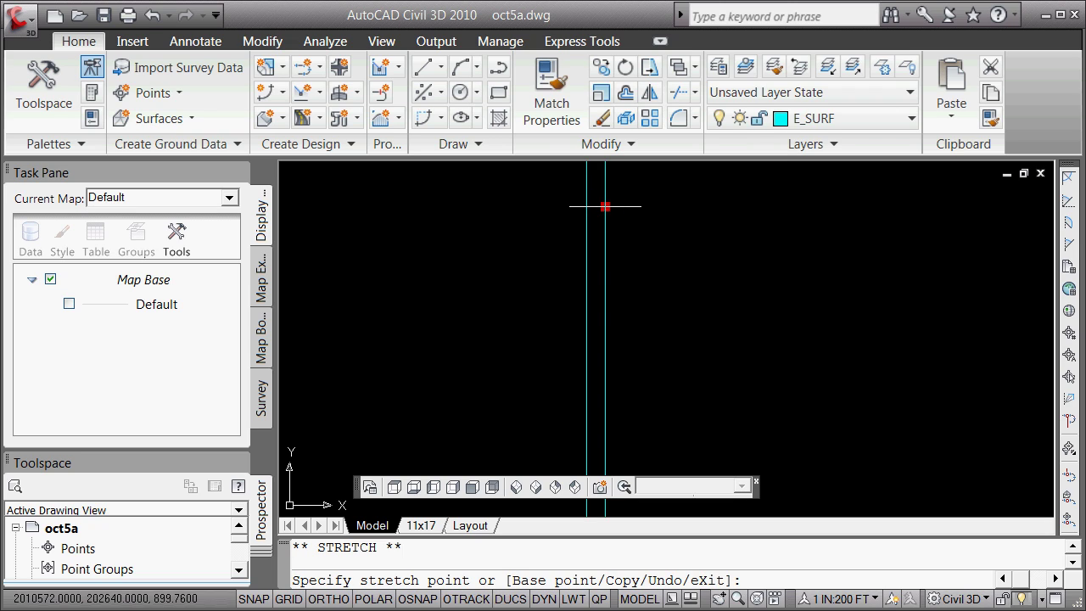
key("space")
type("m")
key("BackSpace")
type("c")
key("Return")
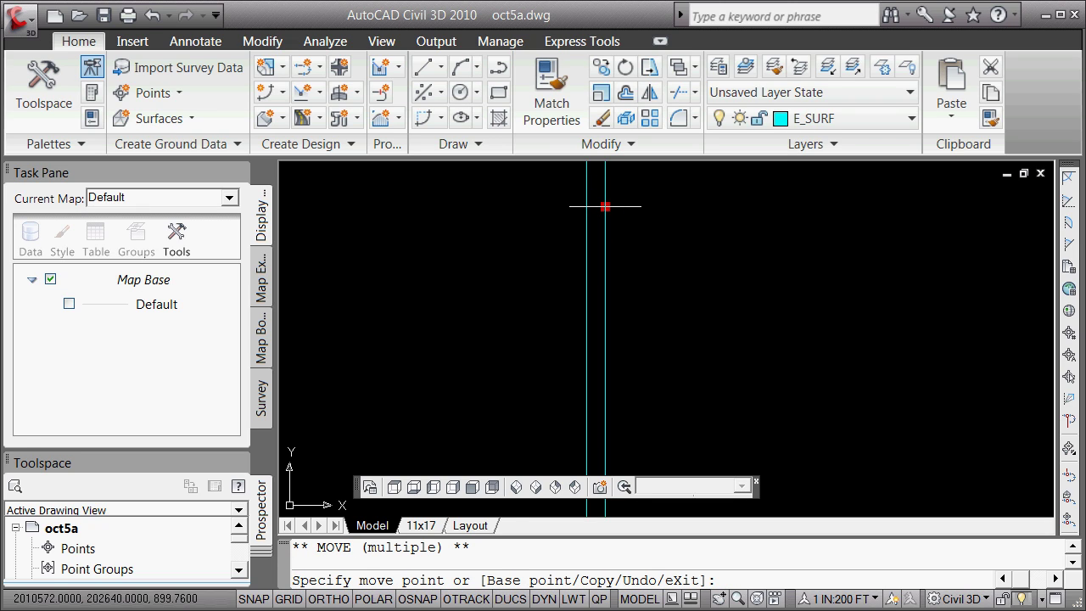
type("@4,0,-.16")
key("Return")
key("Escape")
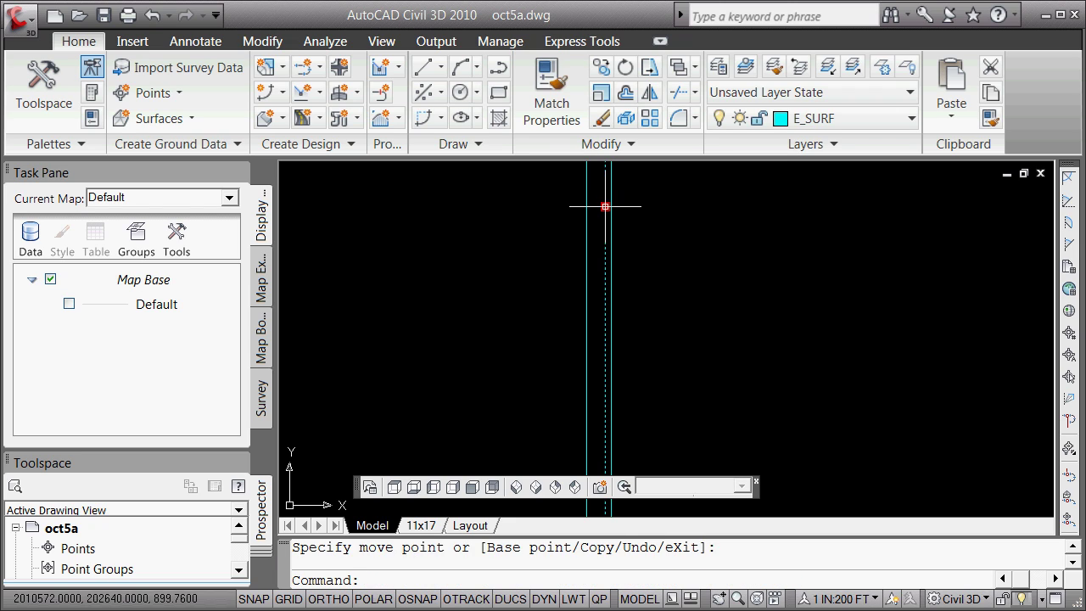
key("Escape")
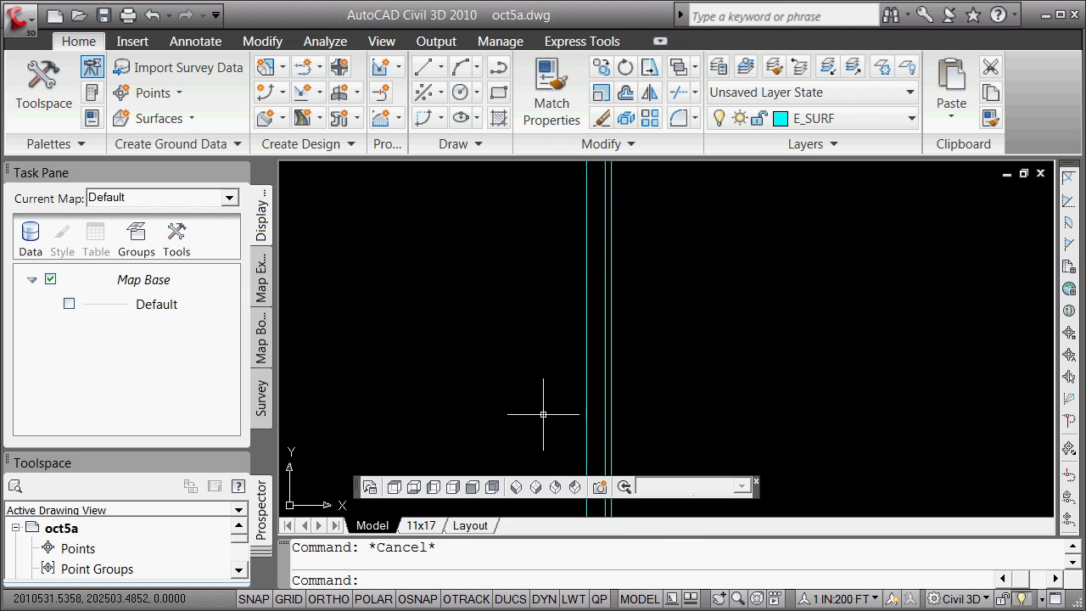
left_click(610, 194)
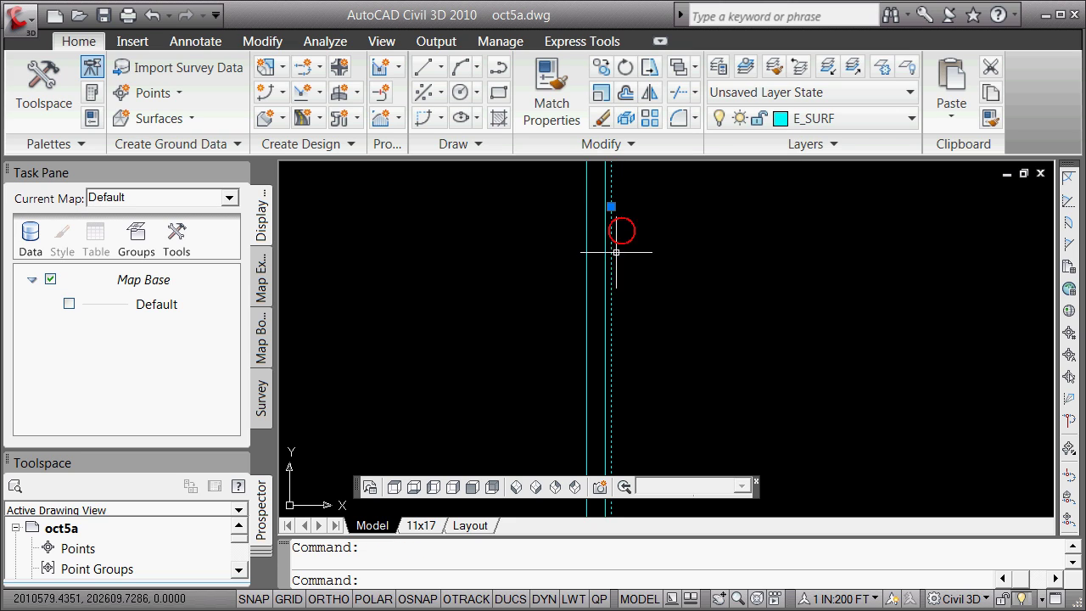
left_click(611, 206)
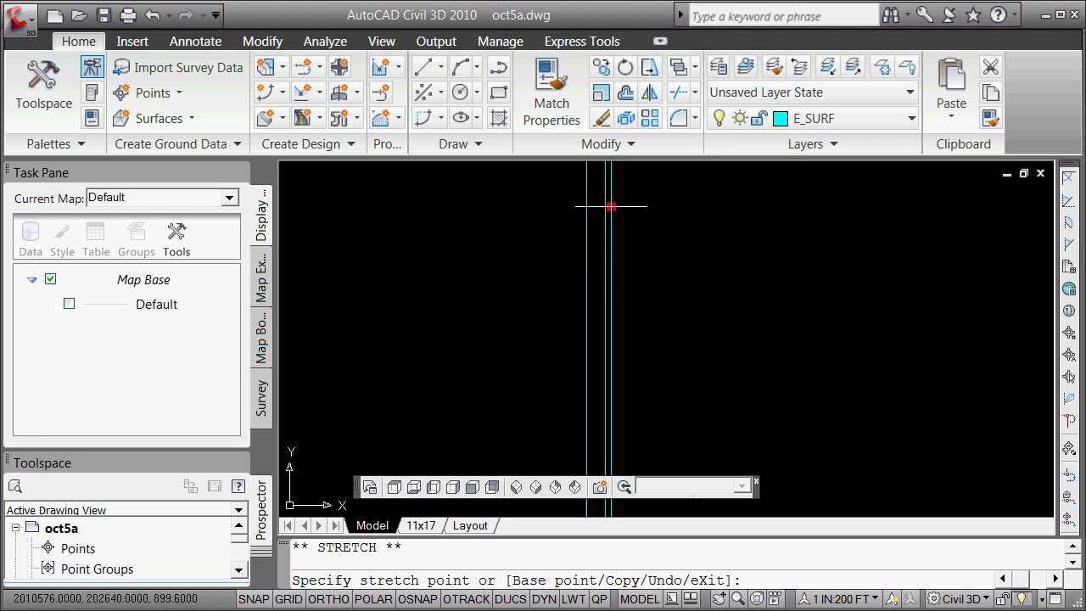
key("space")
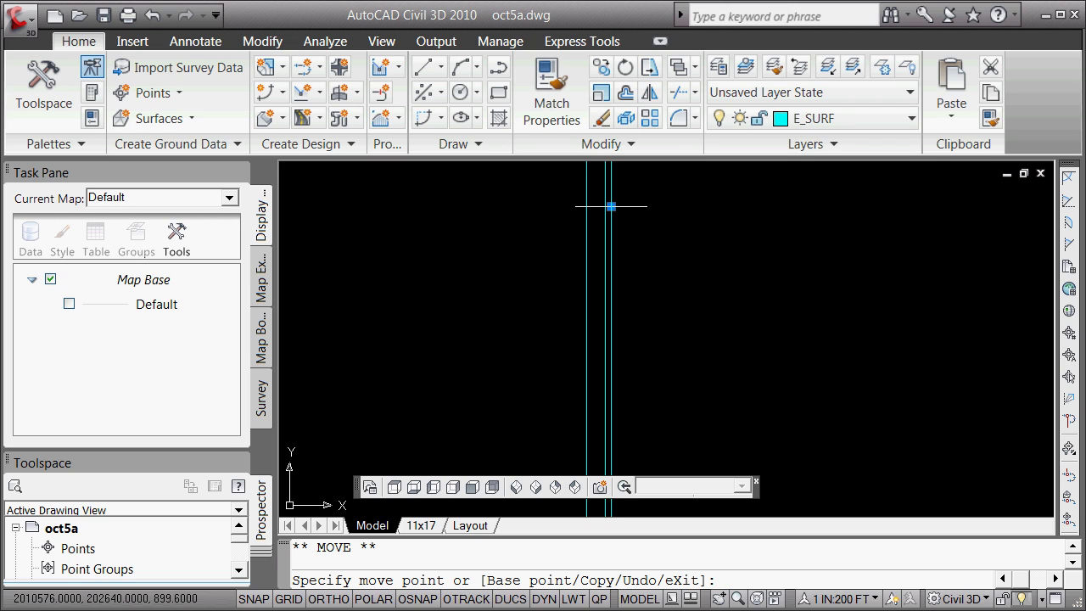
type("c")
key("Return")
type("@10,0")
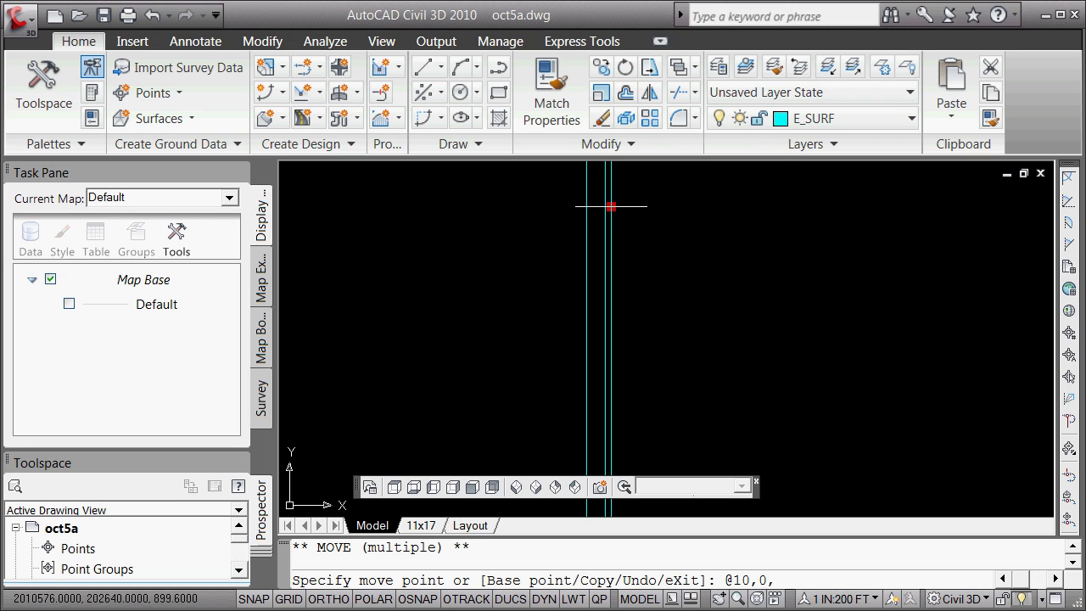
type(",-2")
key("Return")
key("Escape")
key("Escape")
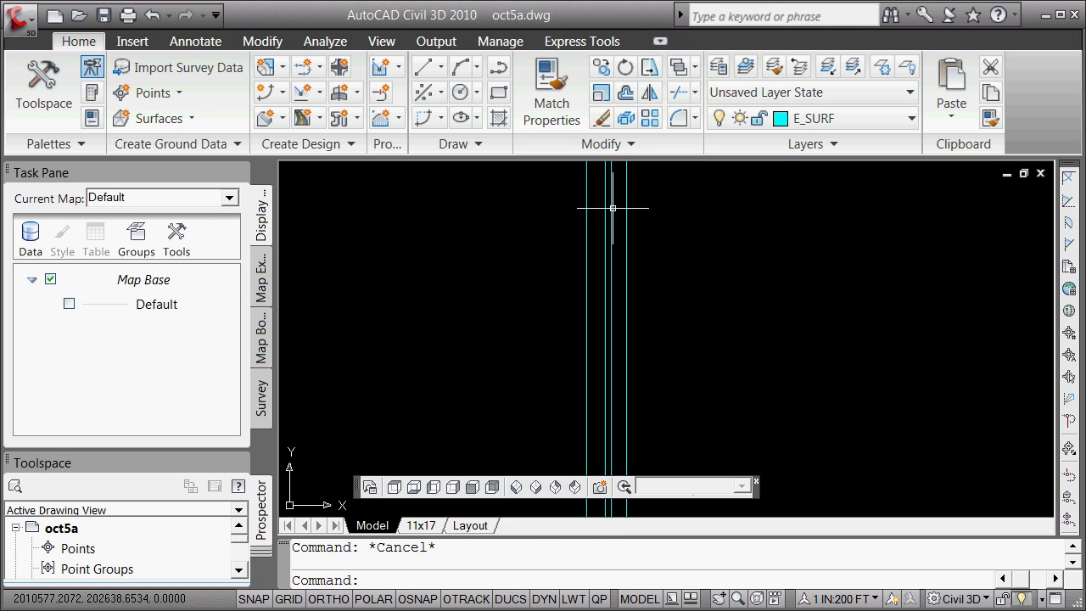
scroll(628, 254, "down", 3)
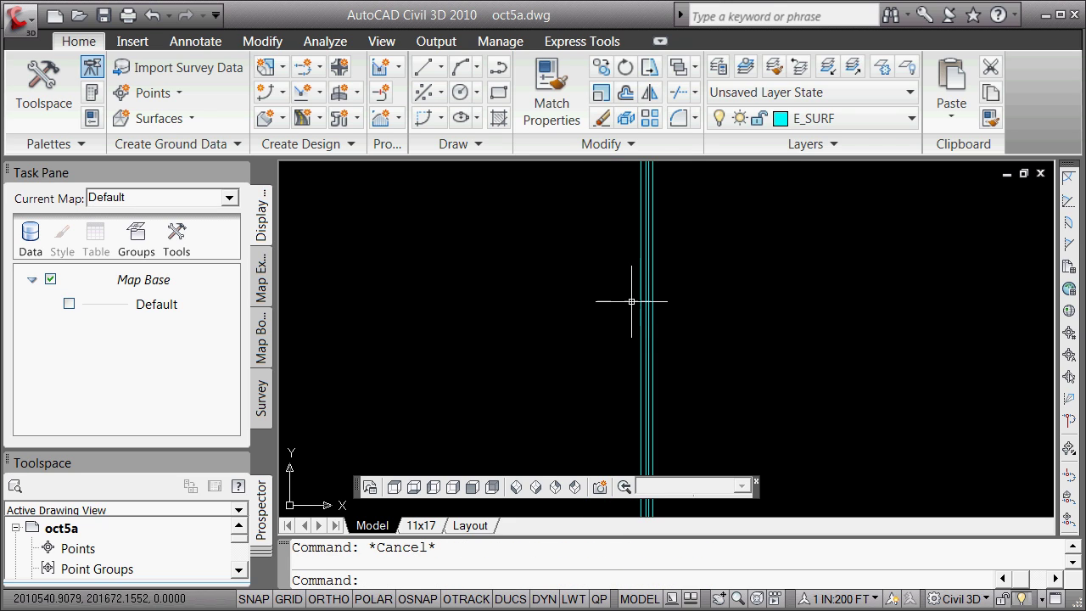